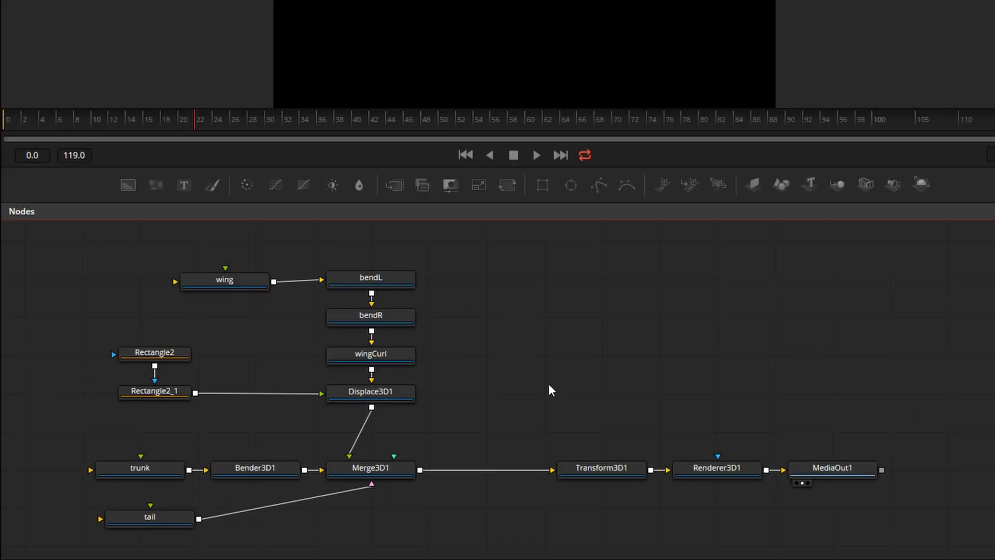
- Add a Directional Light 3D node connected to Merge3D1 and place it beside the Displace3D1 node
click(369, 469)
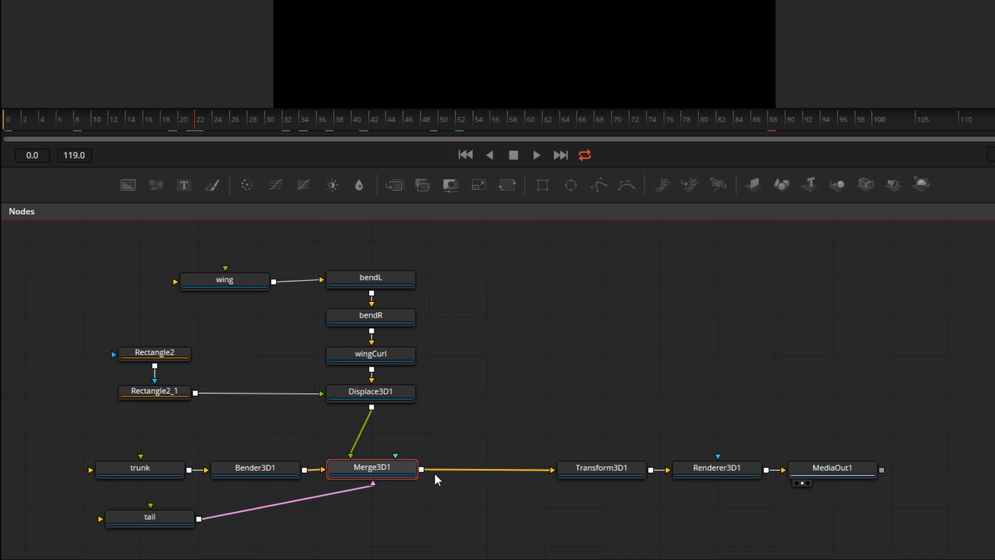
key(ctrl+space)
text(Duplicate 3D)
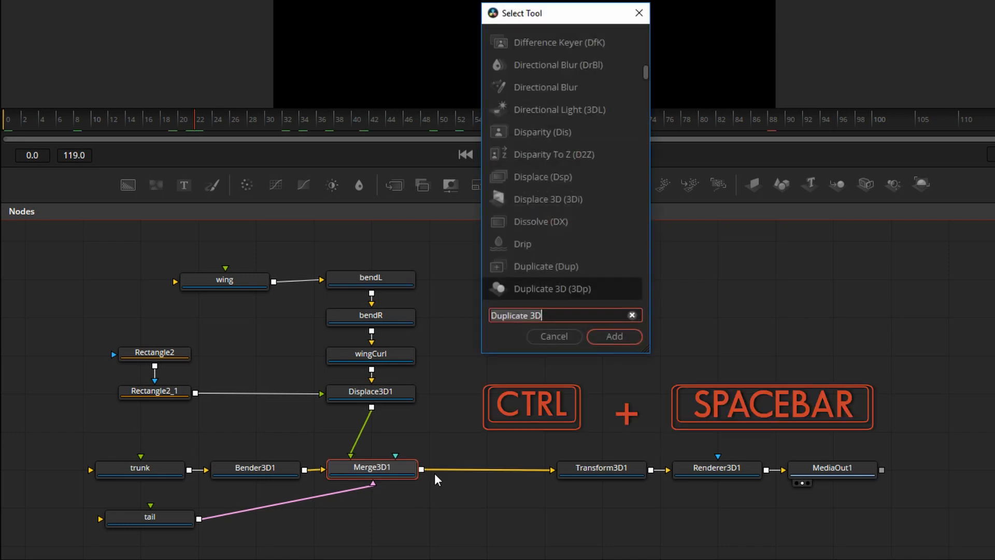
key(ctrl+a)
key(BackSpace)
text(dire)
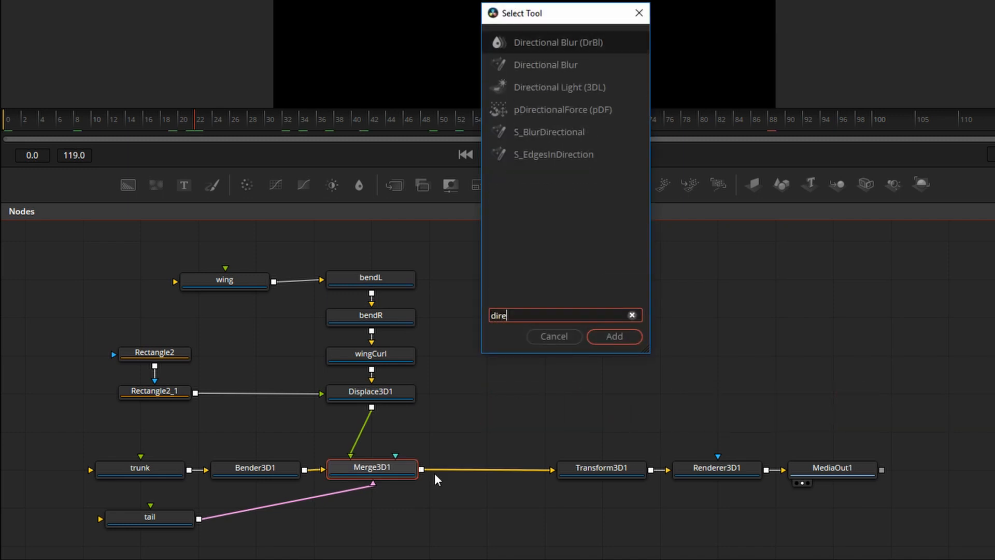
key(Down)
key(Down)
key(Down)
key(Up)
key(Return)
drag(181, 544, 509, 381)
- Duplicate the DirectionalLight1 node, place the copy below it and connect its output to Merge3D1
key(ctrl+c)
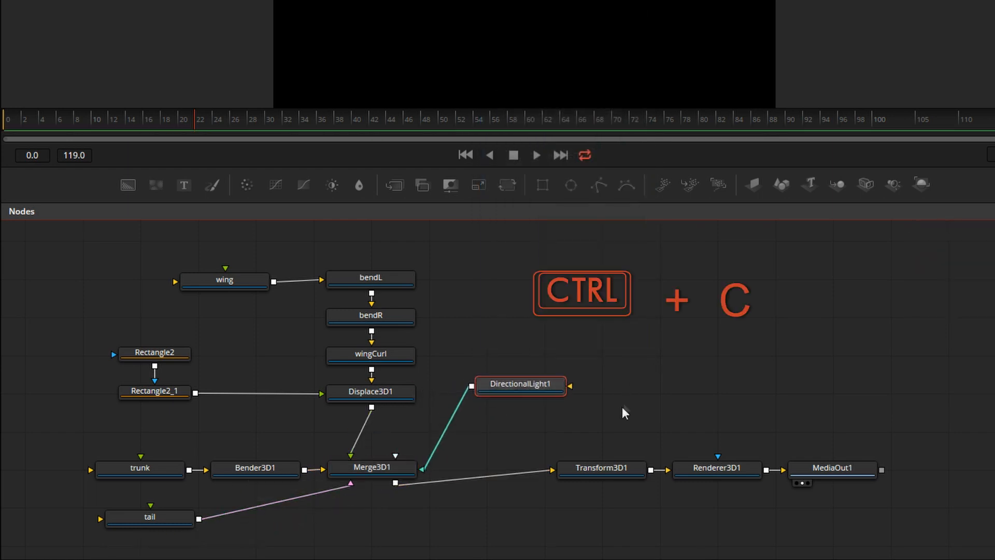
click(611, 411)
key(ctrl+v)
drag(598, 399, 514, 424)
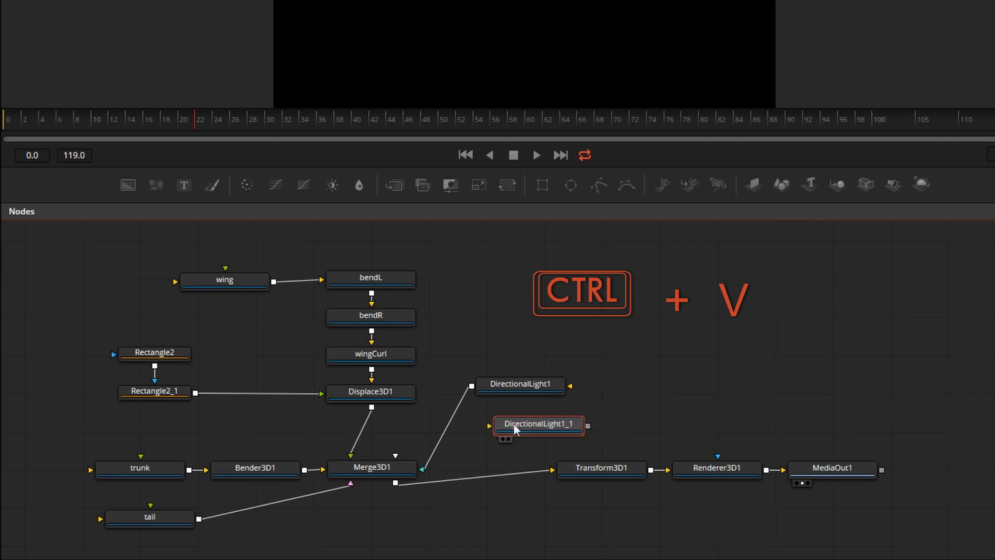
drag(589, 426, 423, 468)
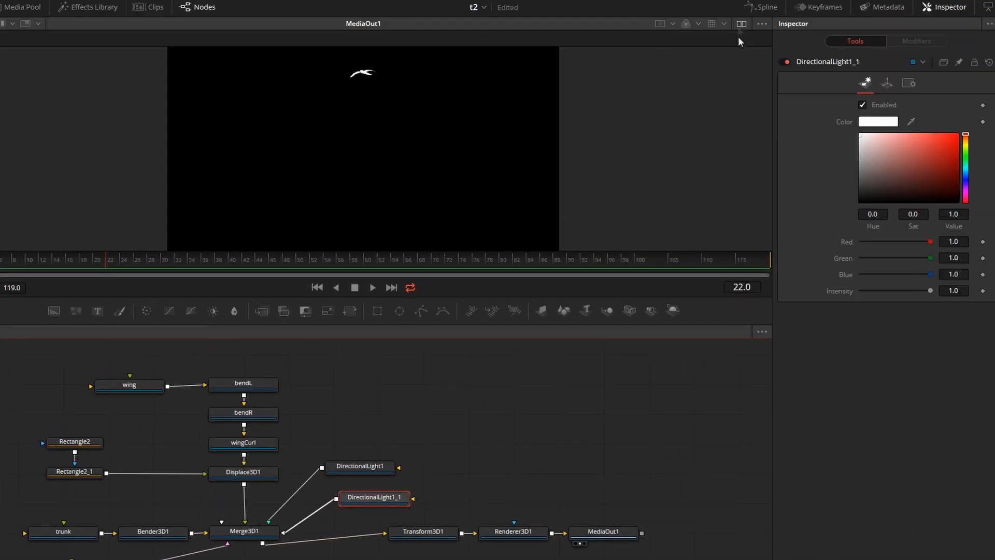
- Show Merge3D1 in a second viewer and give DirectionalLight1 a Y translation of 4.087 and an X rotation of -90
click(741, 23)
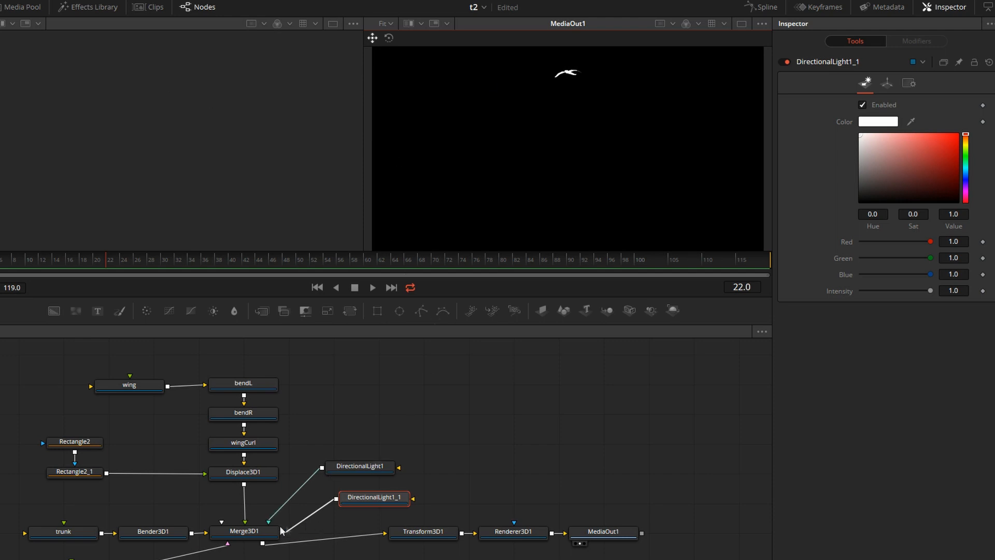
drag(272, 530, 139, 98)
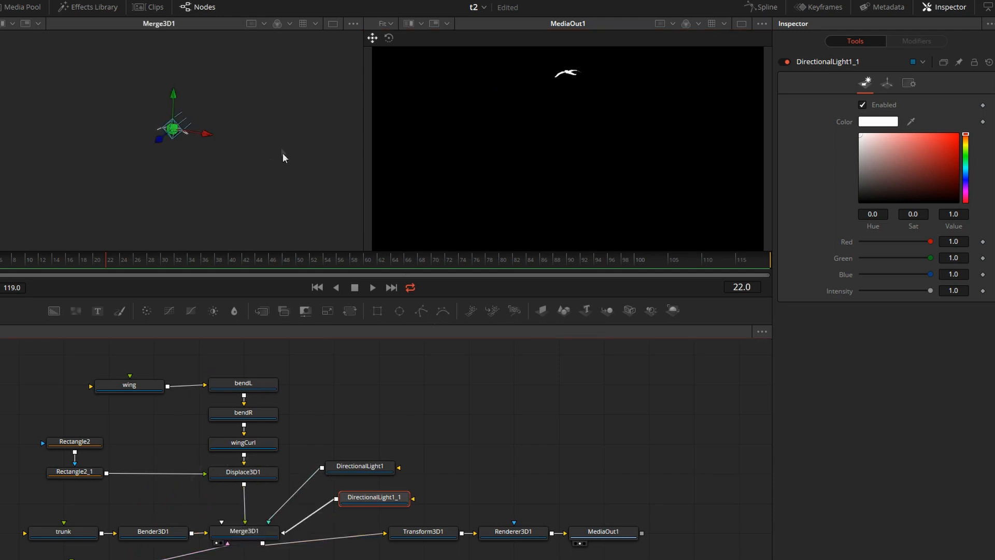
click(364, 464)
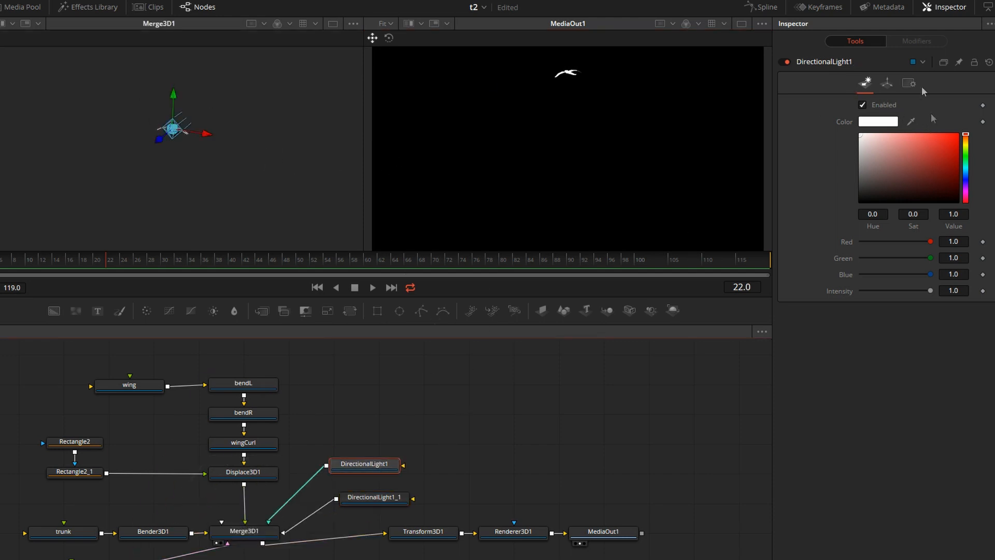
click(887, 81)
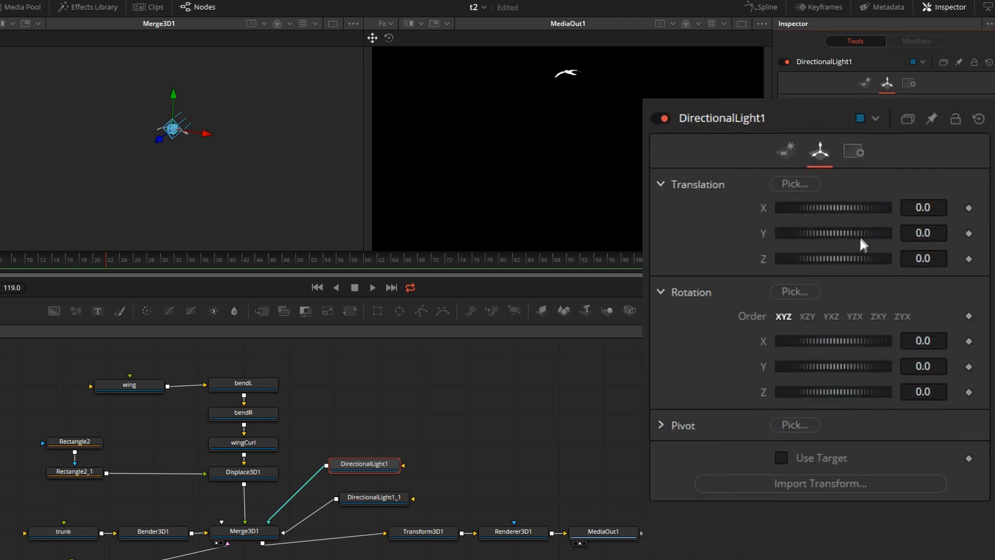
drag(811, 235, 927, 197)
click(924, 340)
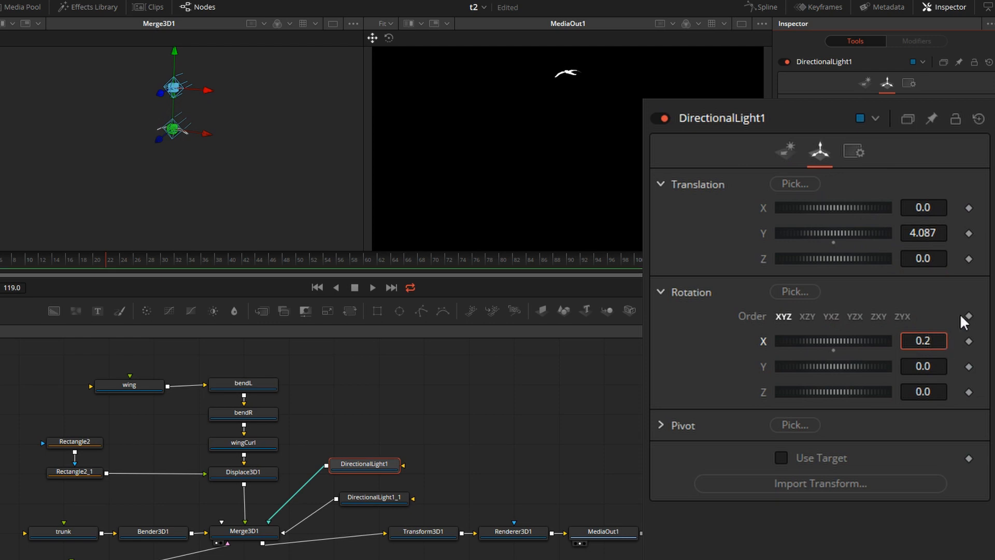
text(-90)
key(Tab)
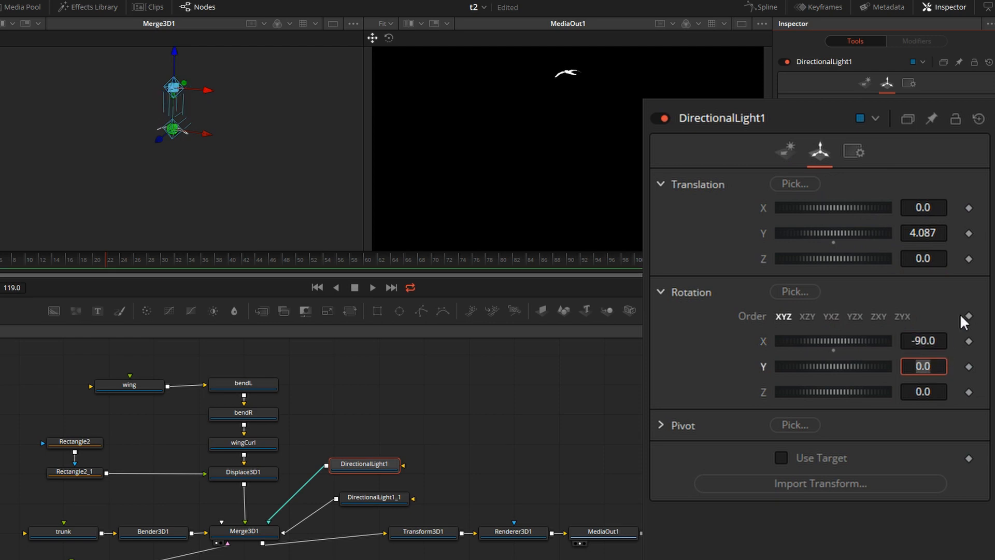
- Move DirectionalLight1_1 below the bird with a Y translation of -3.246 and set its X rotation to 90
click(373, 497)
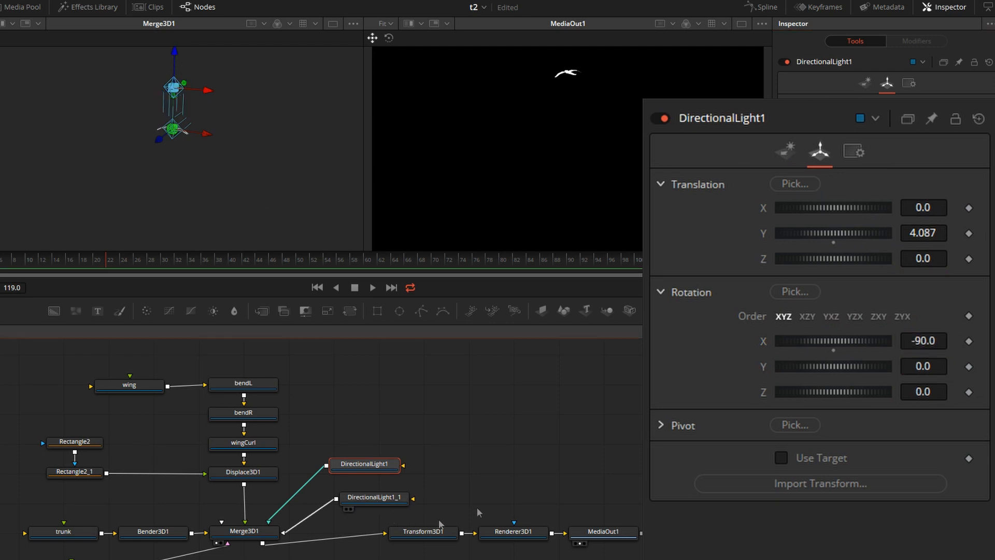
click(819, 151)
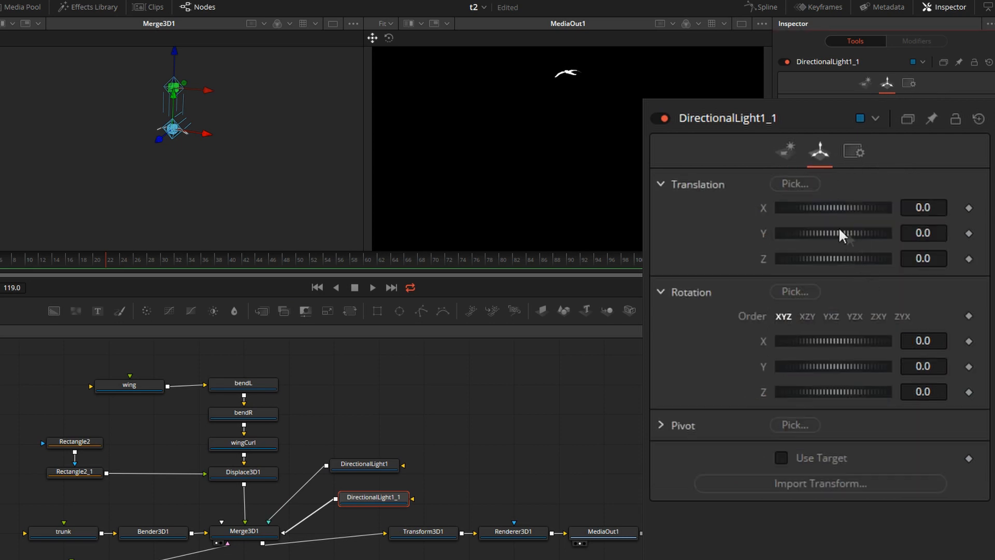
drag(861, 231, 881, 242)
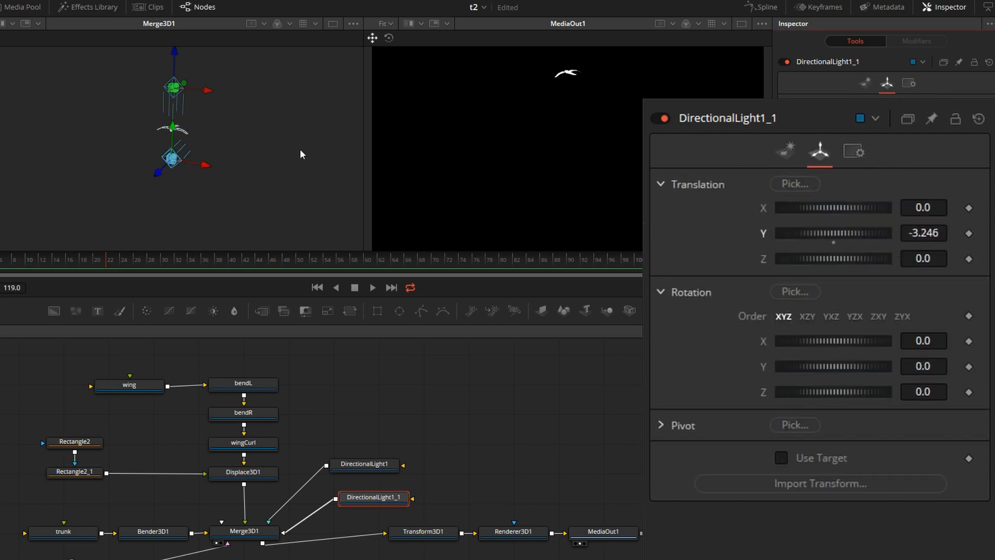
click(174, 126)
scroll(242, 135, up, 3)
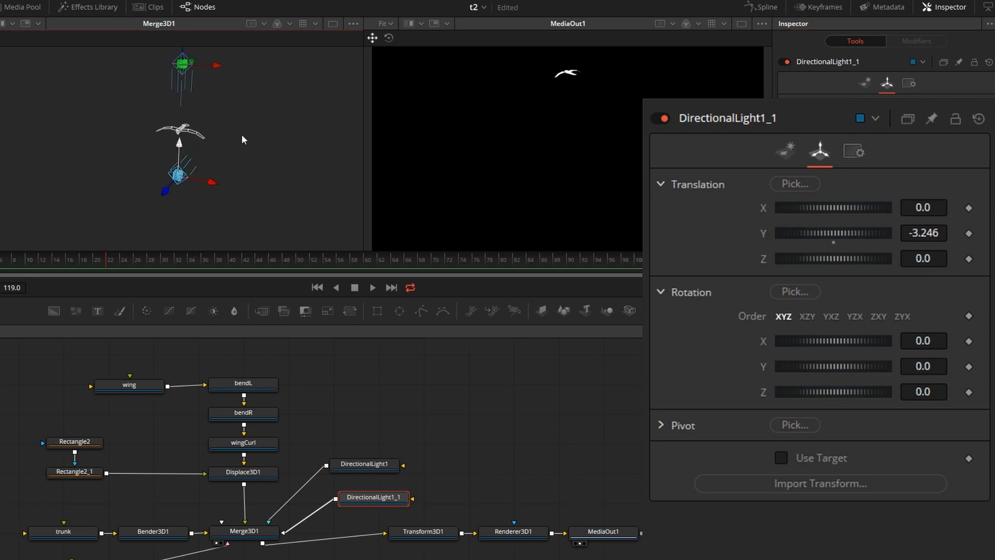
drag(229, 147, 220, 161)
drag(219, 161, 218, 165)
double_click(924, 340)
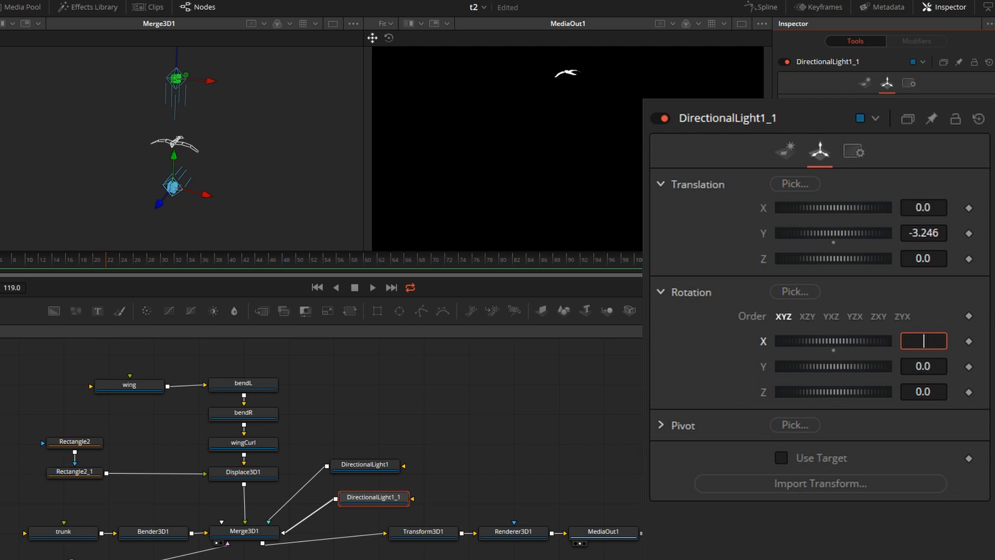
text(90)
key(Tab)
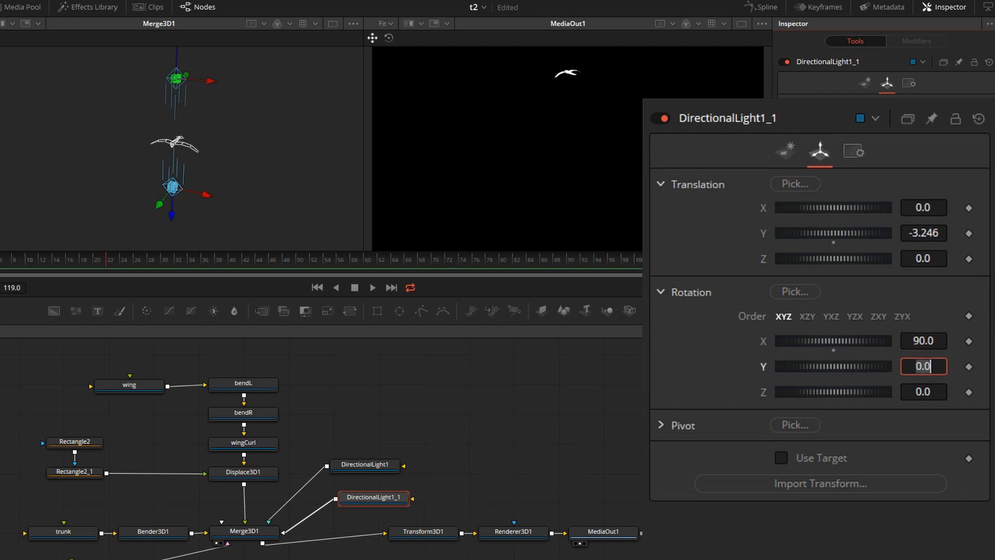
- Enable lighting in the Renderer3D1 node
drag(571, 80, 715, 132)
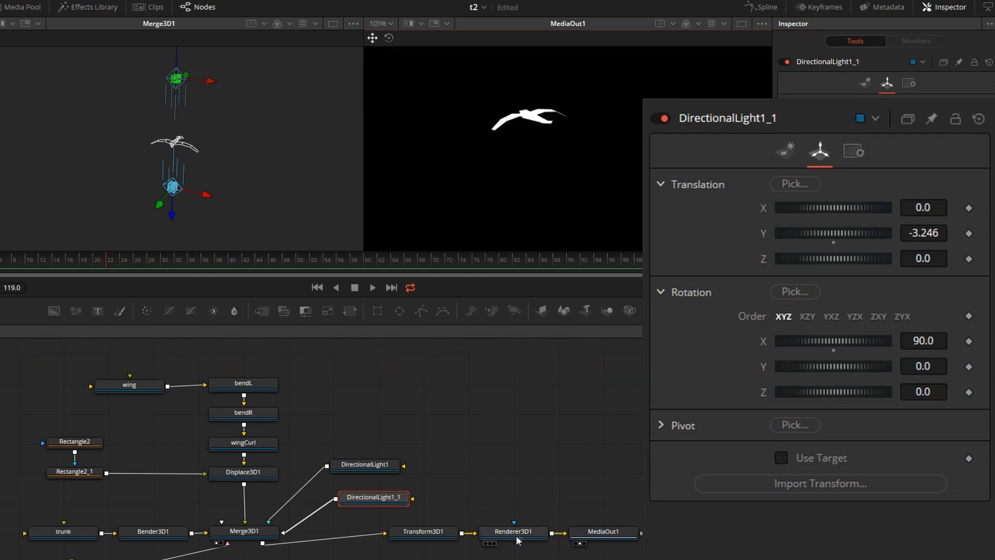
click(514, 532)
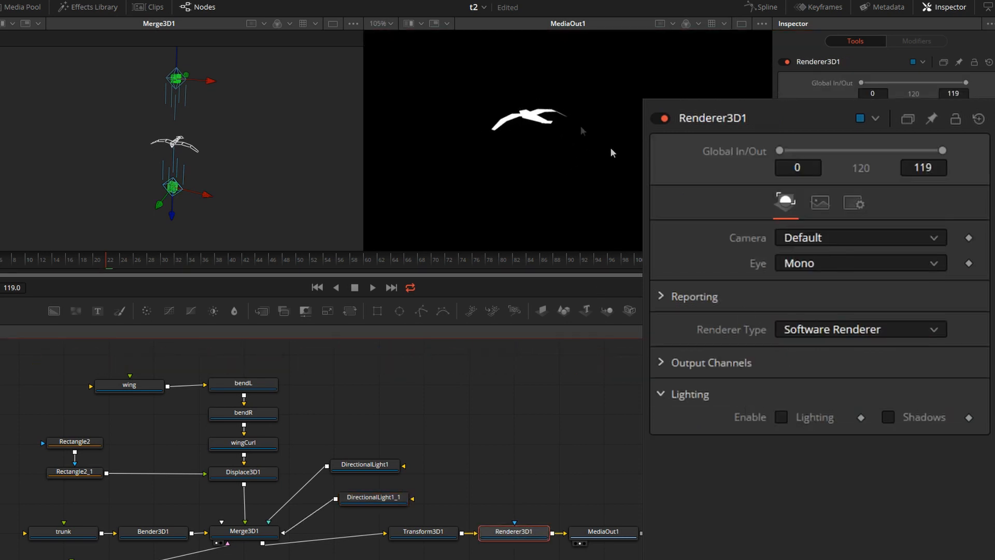
click(781, 417)
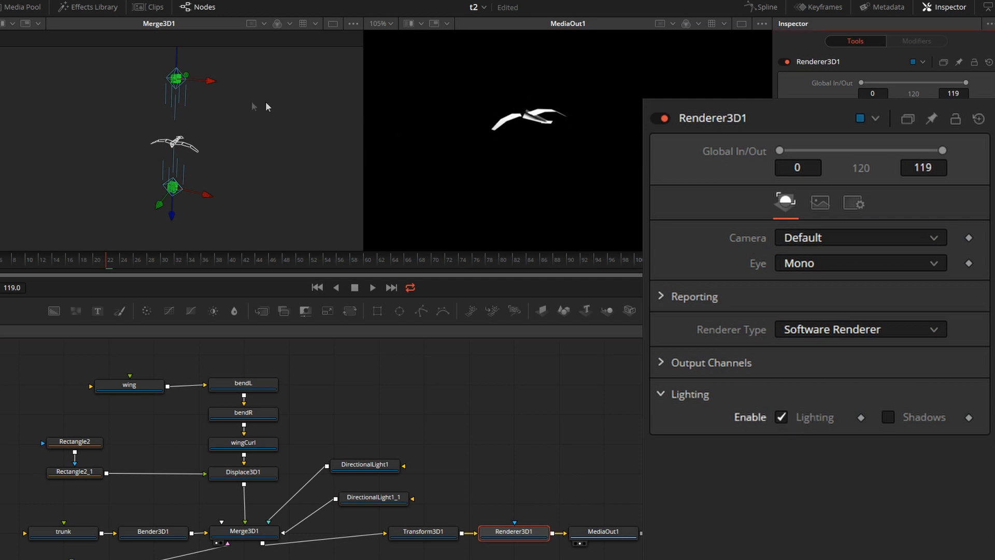
- Set the colour of DirectionalLight1_1 to a muted blue with hue 0.552, saturation 0.59 and value 0.606
click(394, 499)
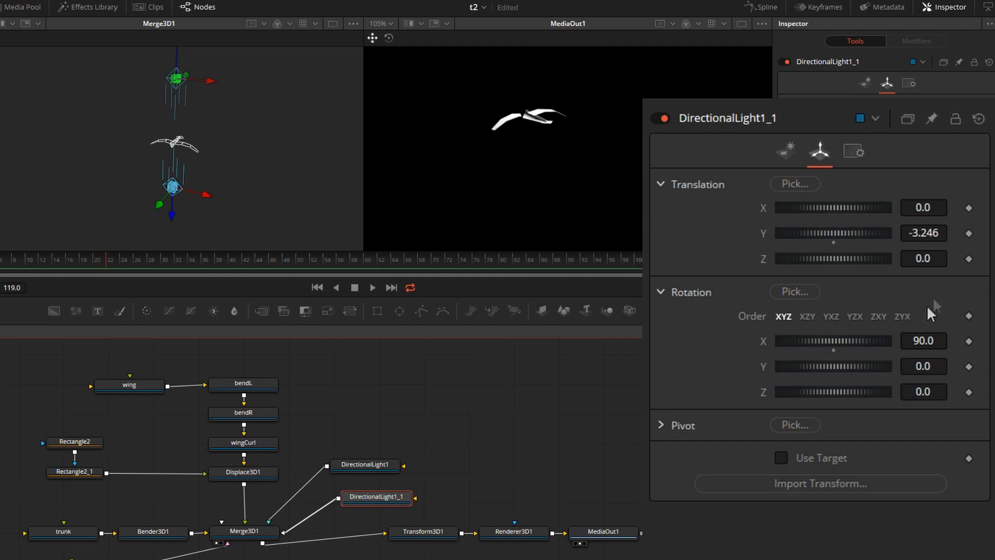
click(793, 153)
drag(858, 296, 878, 282)
click(942, 288)
click(867, 272)
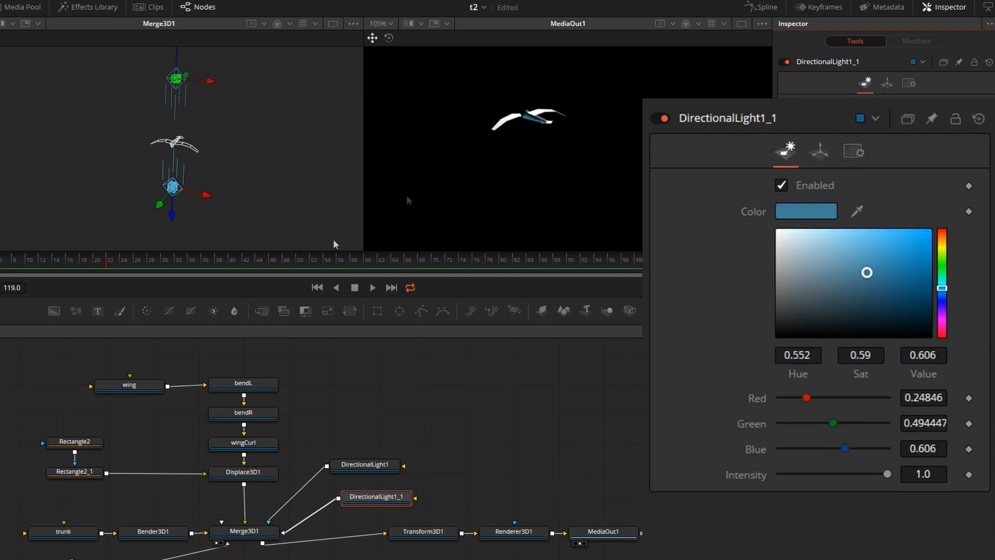
- Change the wing node's material colour to dark grey
click(136, 390)
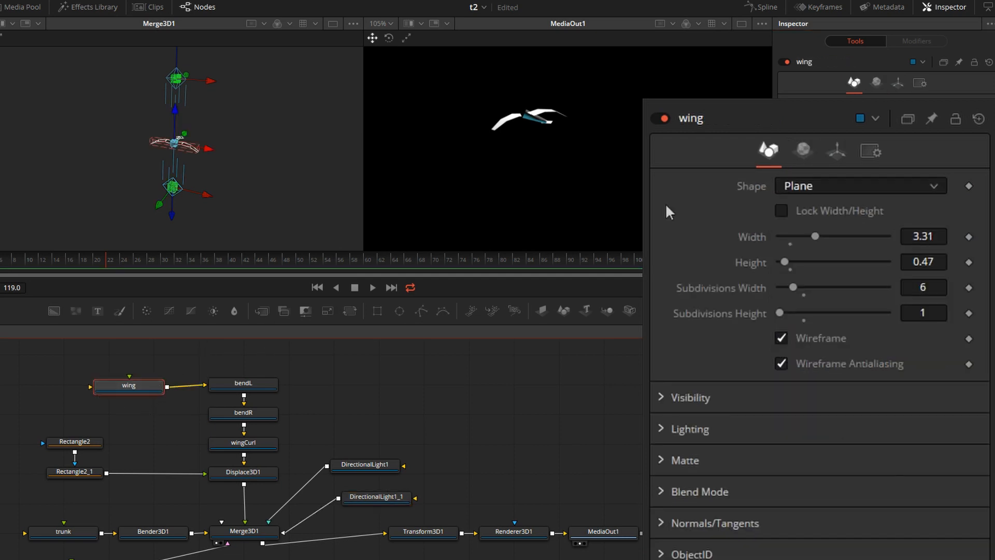
click(804, 150)
drag(845, 228, 740, 310)
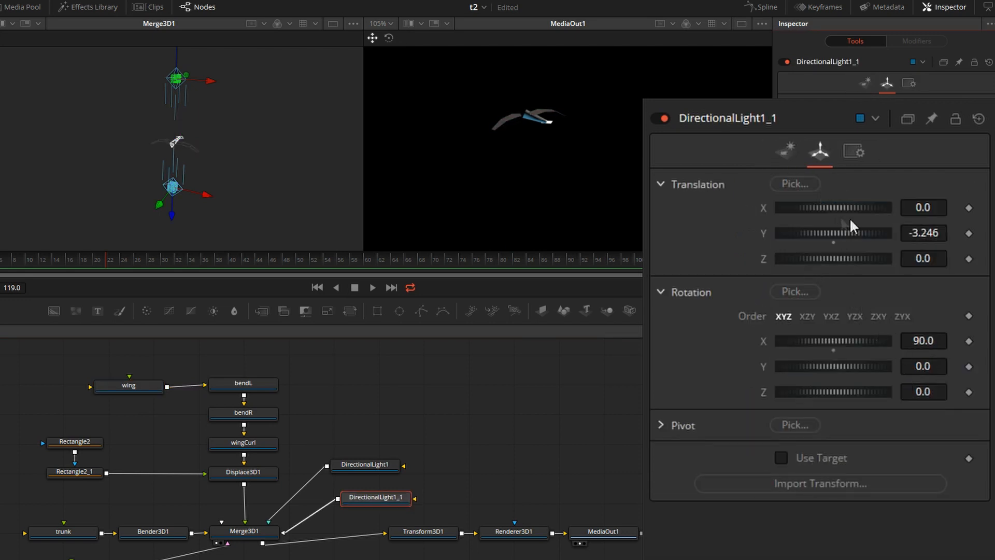
- Angle DirectionalLight1_1 with an X rotation of 58.7 and a Z rotation of 49.6
mouse_move(836, 341)
mouse_down()
mouse_move(826, 342)
mouse_move(834, 341)
mouse_up()
mouse_move(836, 392)
mouse_down()
mouse_move(818, 393)
mouse_move(854, 387)
mouse_up()
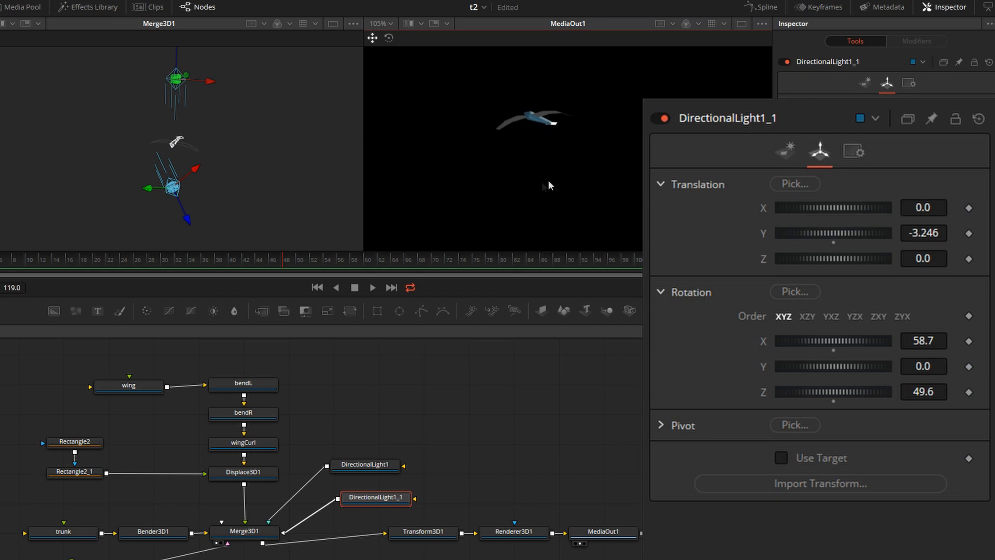
scroll(510, 187, down, 3)
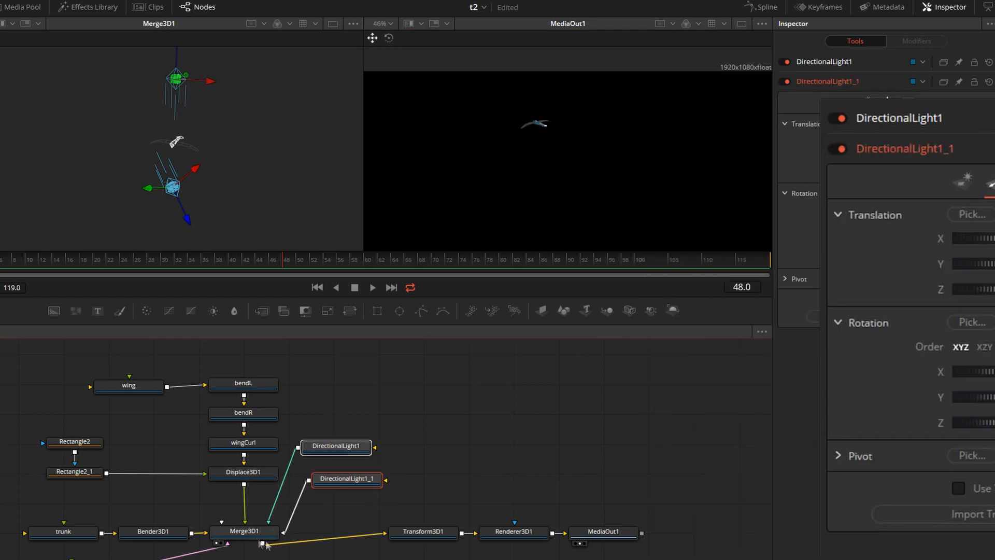
- Add a Duplicate 3D node after Merge3D1
click(264, 533)
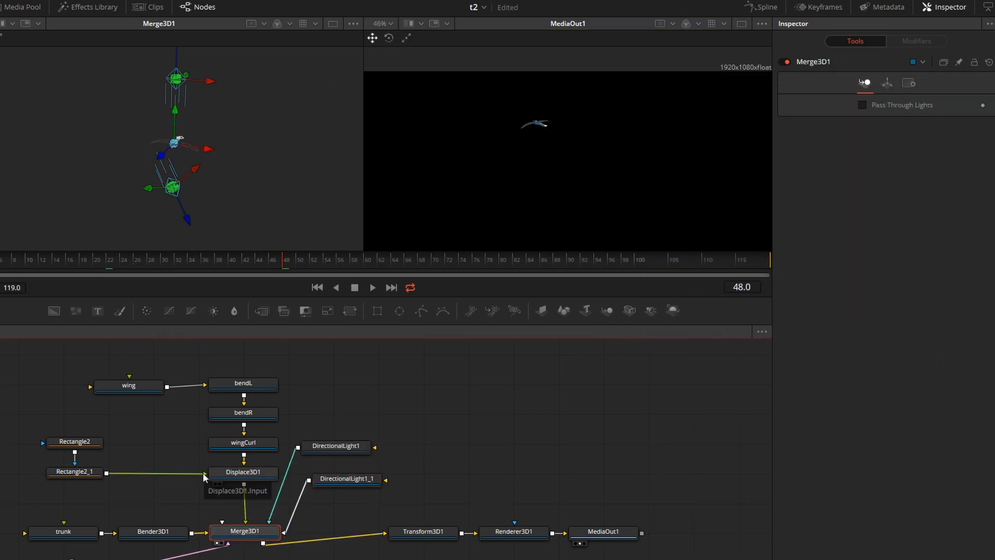
key(ctrl+space)
text(dire)
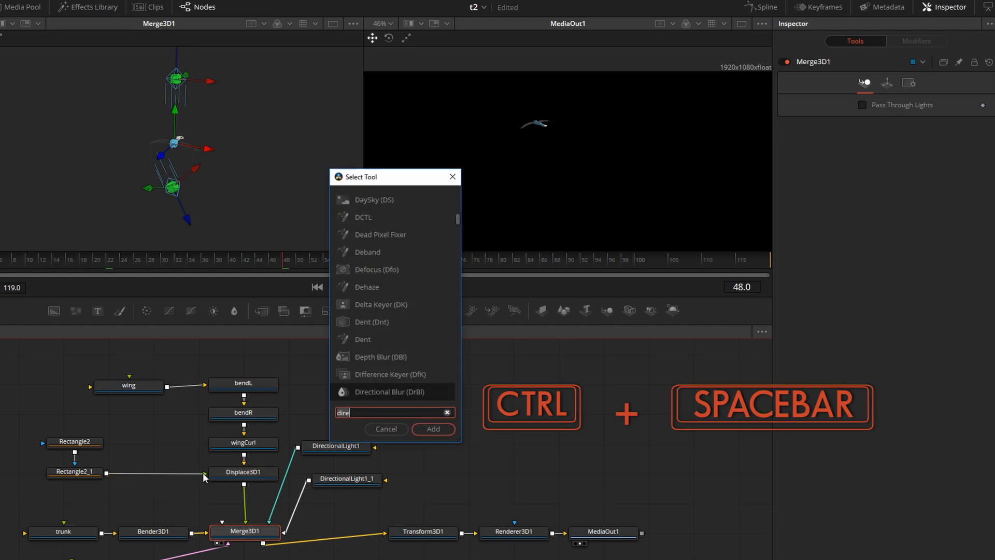
key(BackSpace)
key(BackSpace)
key(BackSpace)
key(BackSpace)
text(du)
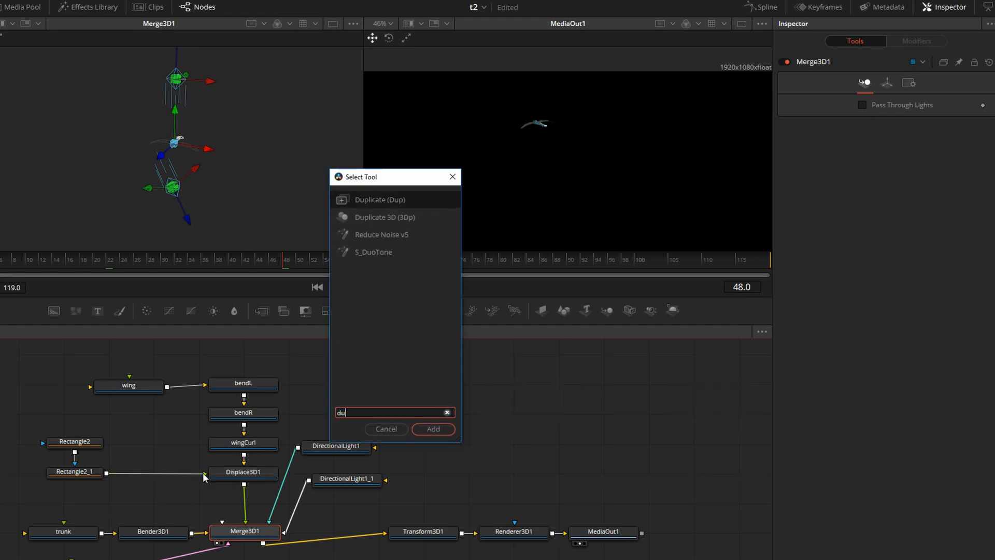
click(406, 218)
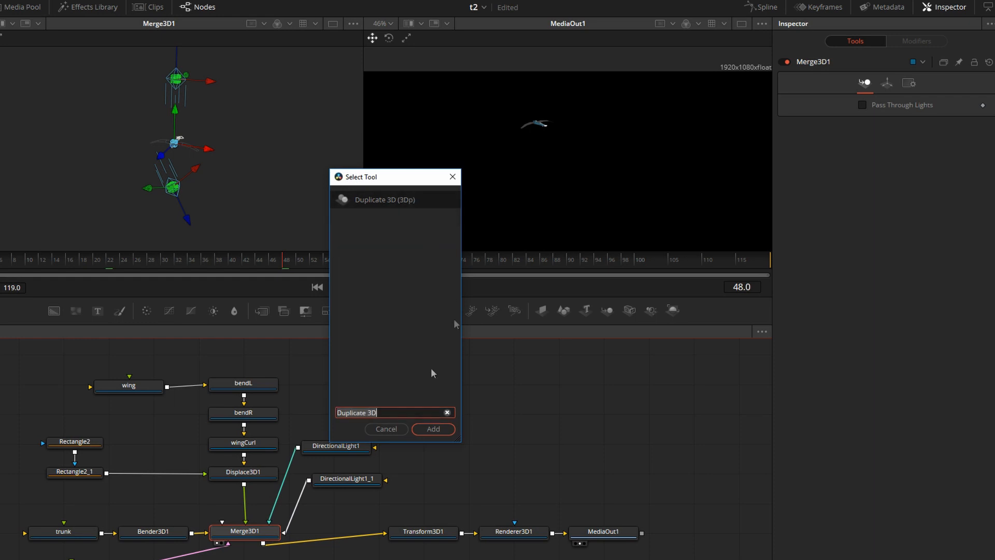
click(429, 429)
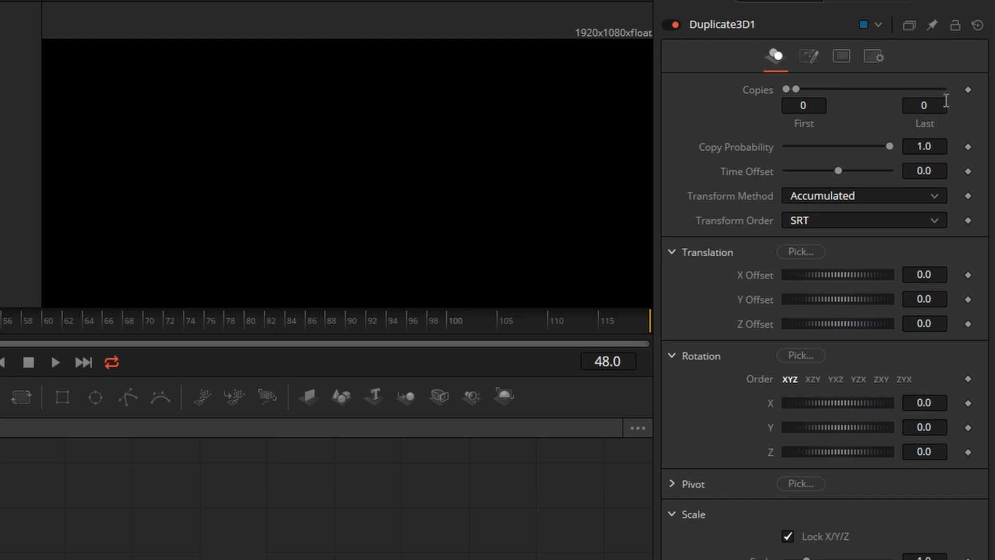
- Set the last copy of Duplicate3D1 to 6 and offset the copies by 2.551 in X, 0.174 in Y and -2.46 in Z
click(945, 104)
text(6)
key(Tab)
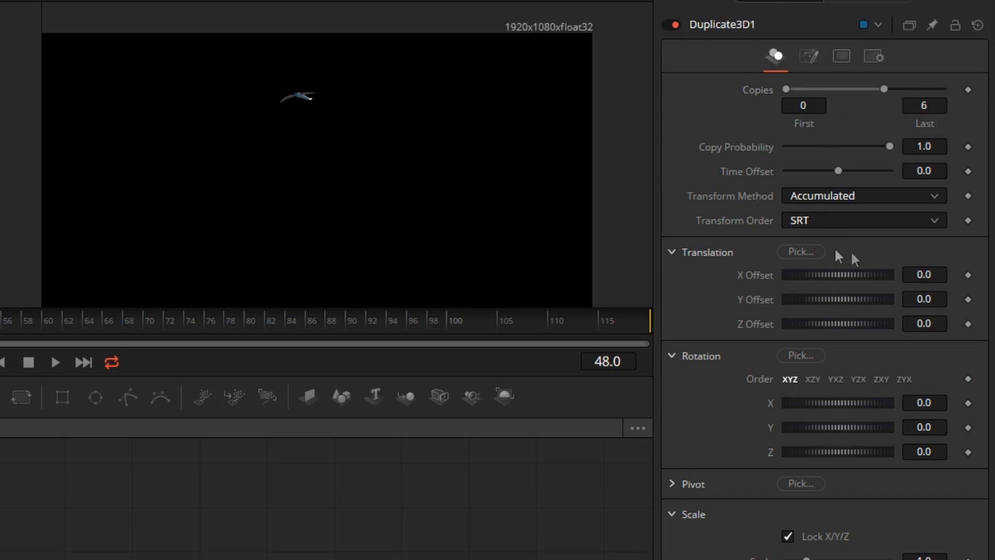
drag(819, 273, 893, 269)
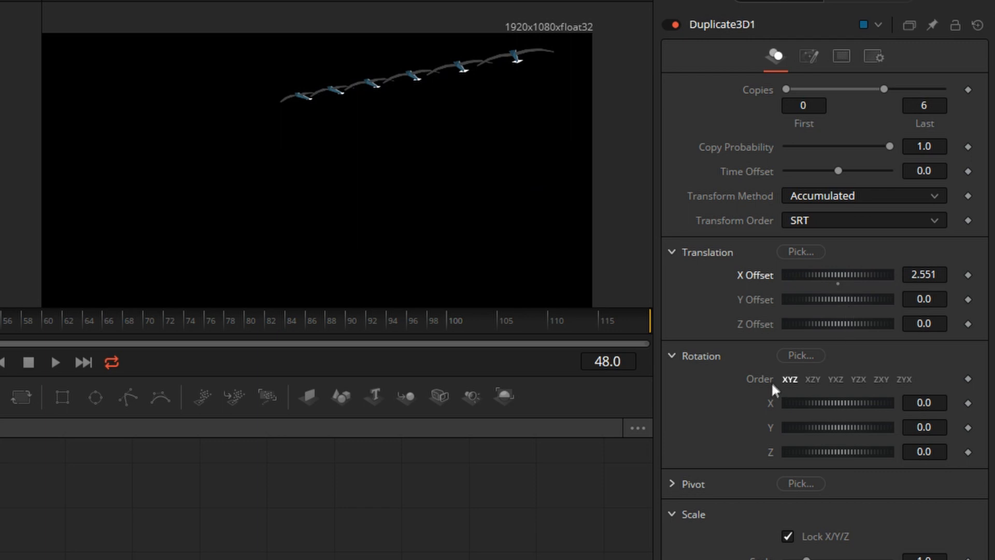
drag(833, 304, 817, 327)
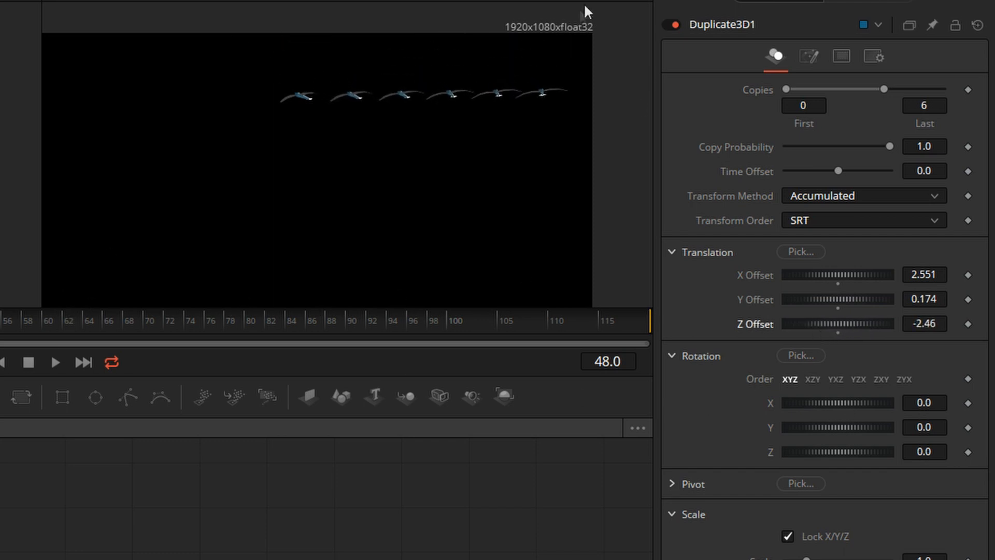
- Play back the duplicated birds up close to check the wing motion across the flock
click(619, 1)
drag(190, 162, 228, 202)
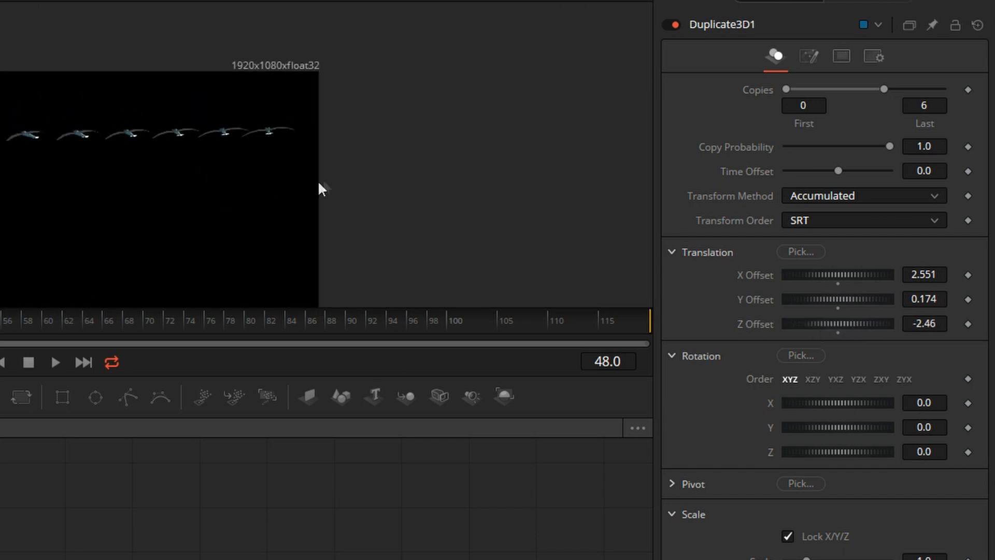
scroll(356, 172, up, 3)
scroll(359, 176, up, 2)
scroll(456, 222, up, 3)
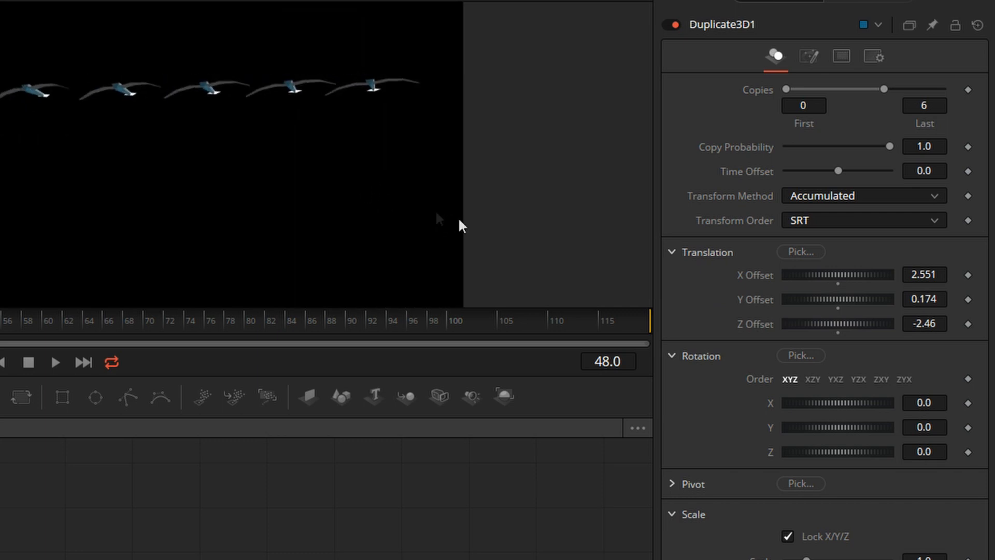
key(space)
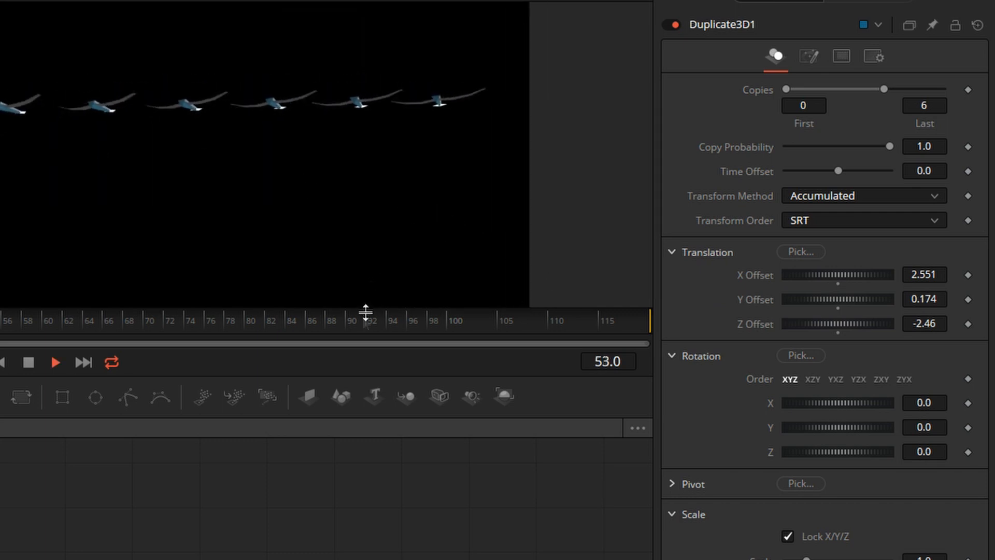
key(space)
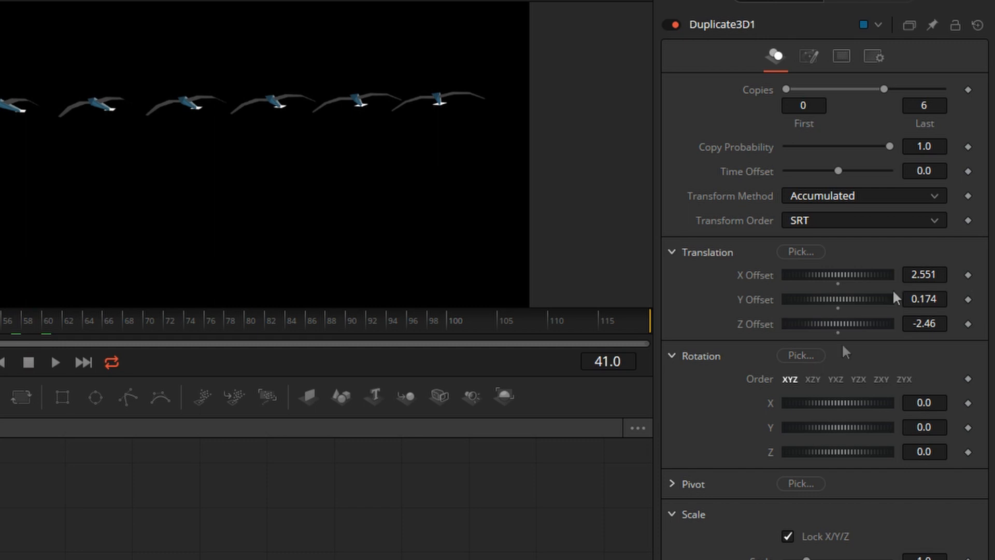
- Set the translation jitter of Duplicate3D1 to 0.522 in X, 1.507 in Y and 2.826 in Z
click(809, 56)
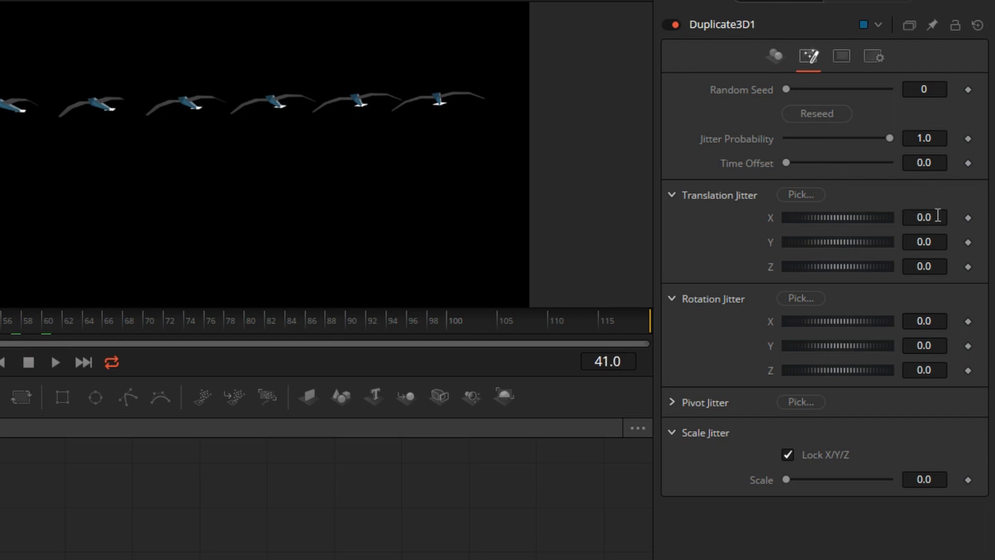
click(924, 218)
drag(840, 215, 894, 240)
drag(846, 268, 946, 265)
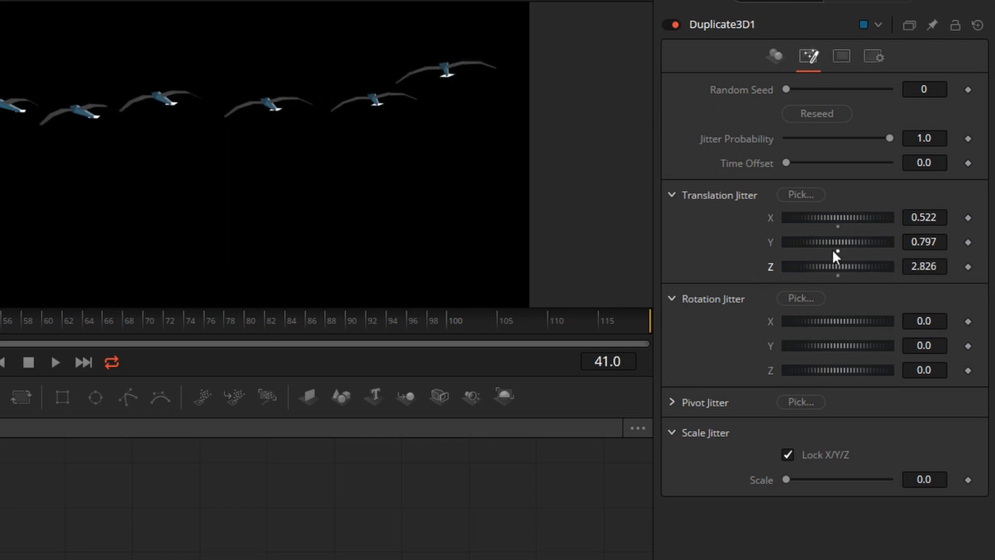
drag(834, 243, 863, 236)
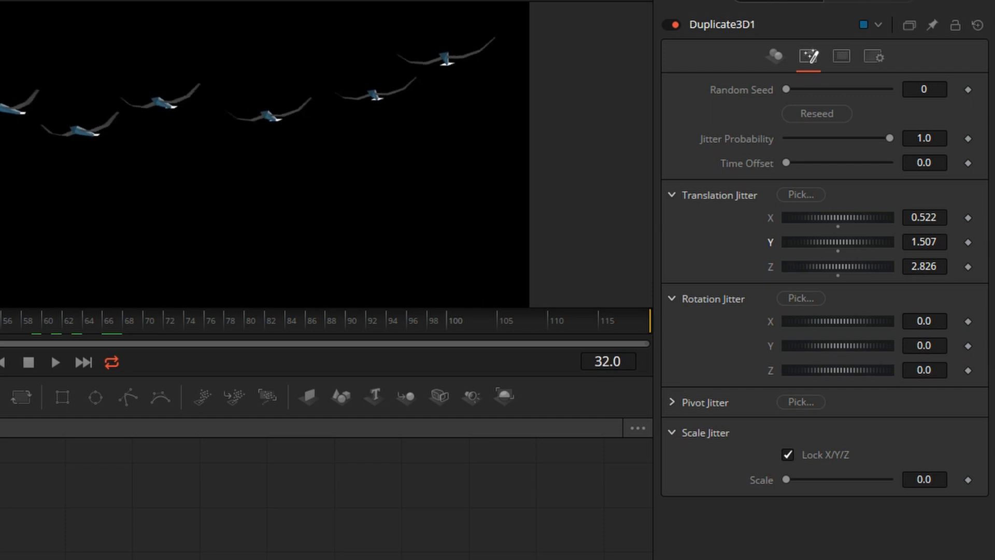
- Set the jitter Time Offset of Duplicate3D1 to 18
click(935, 164)
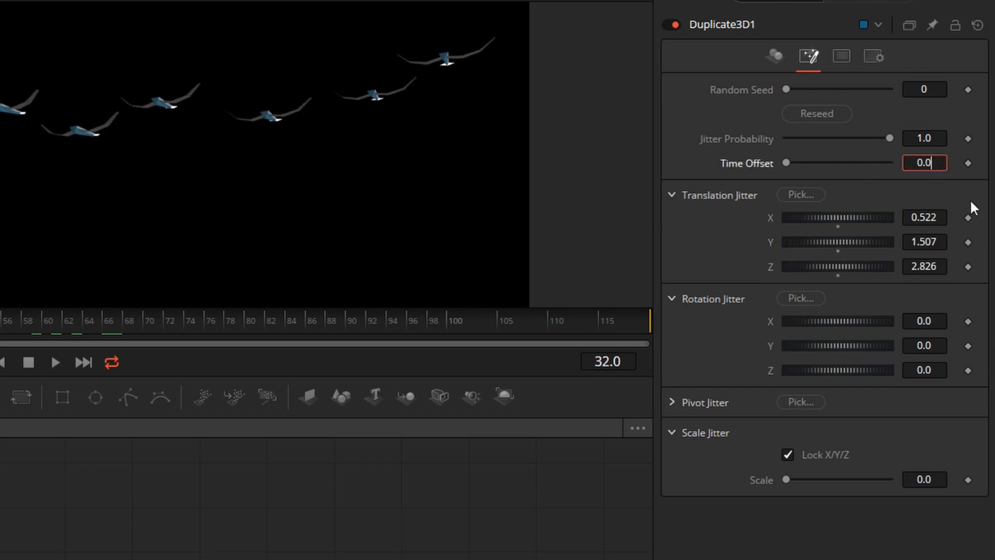
text(120)
key(Tab)
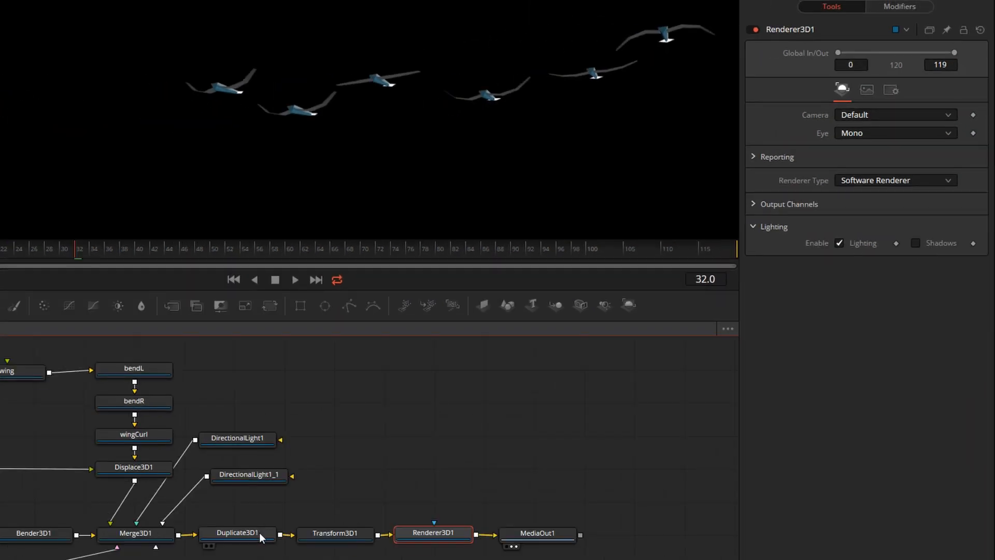
- Show Duplicate3D1 in the viewer and examine the flock's spacing and motion from several angles during playback
drag(254, 537, 445, 129)
scroll(616, 150, down, 5)
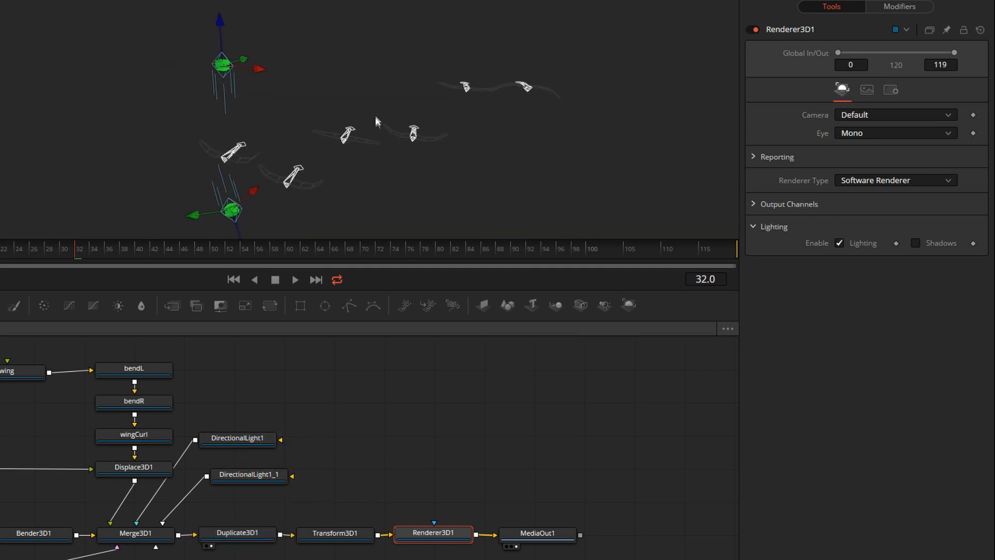
scroll(374, 117, up, 3)
drag(373, 135, 365, 110)
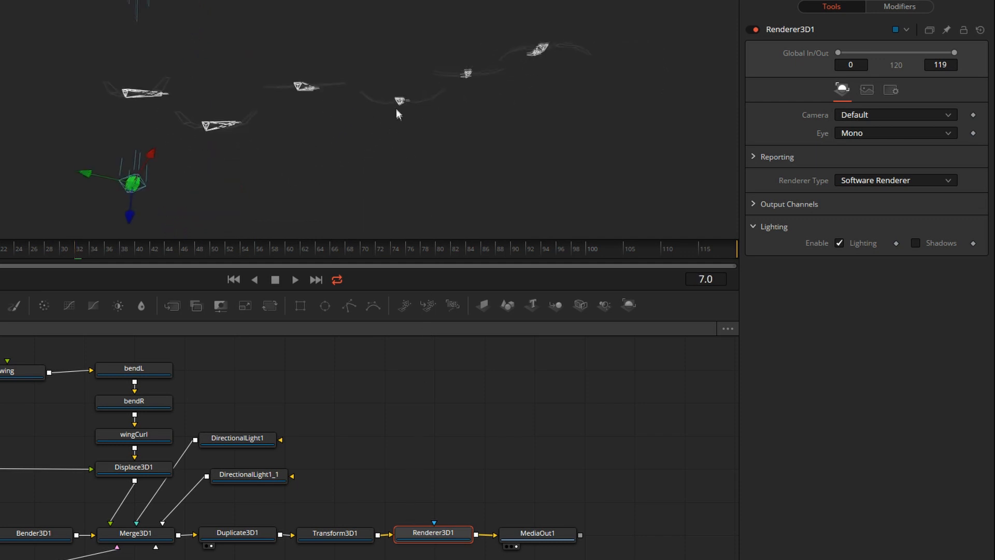
drag(396, 108, 404, 71)
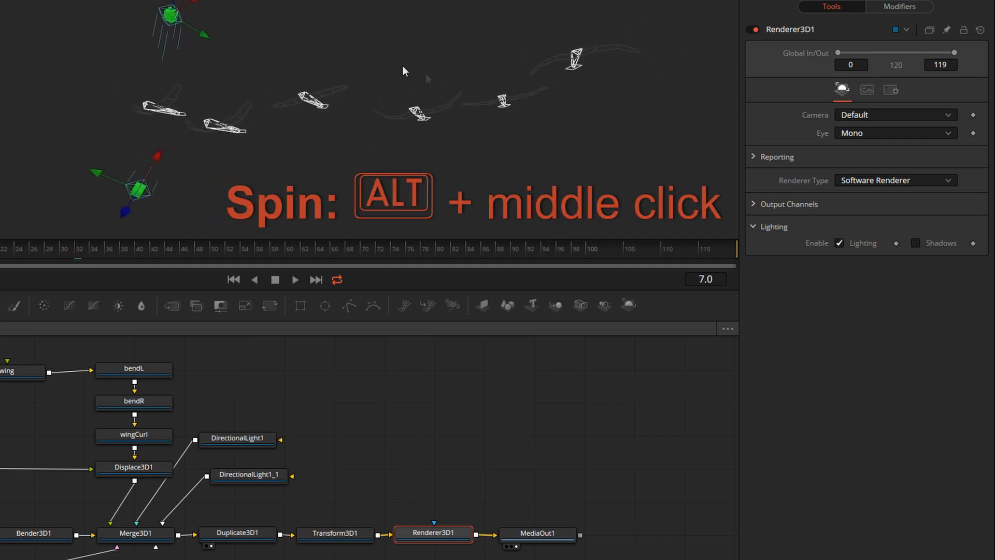
key(space)
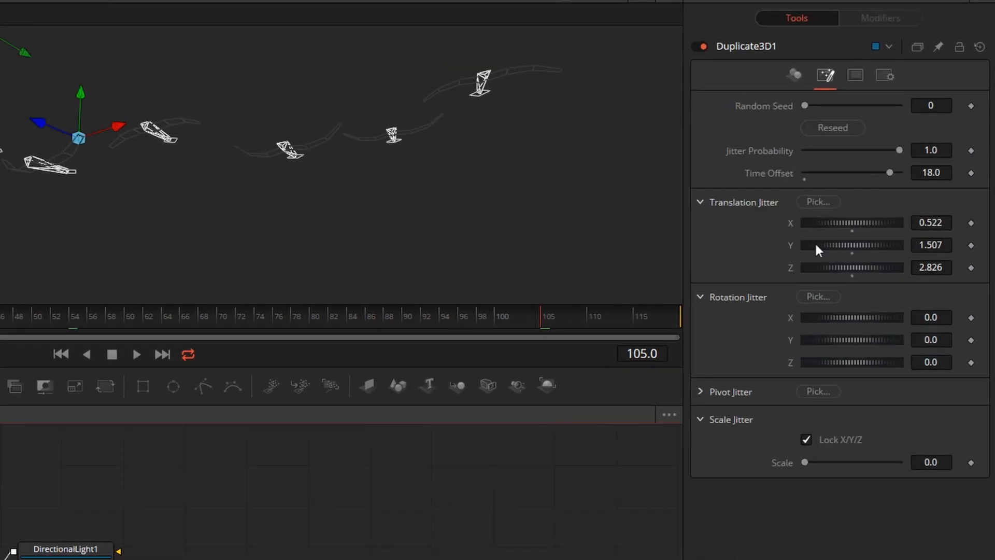
- Apply Shake modifiers to the Y and Z translation jitter of Duplicate3D1
right_click(814, 242)
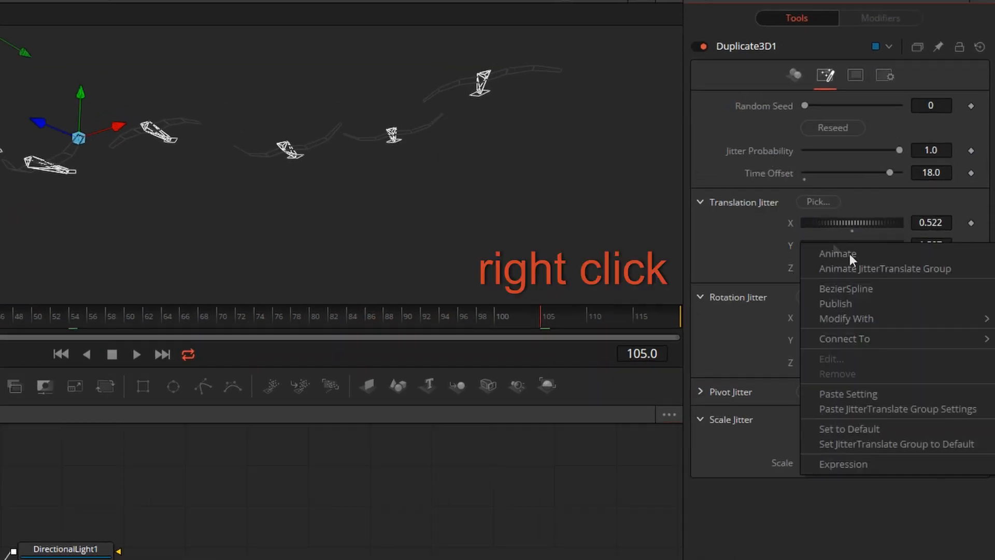
mouse_move(857, 320)
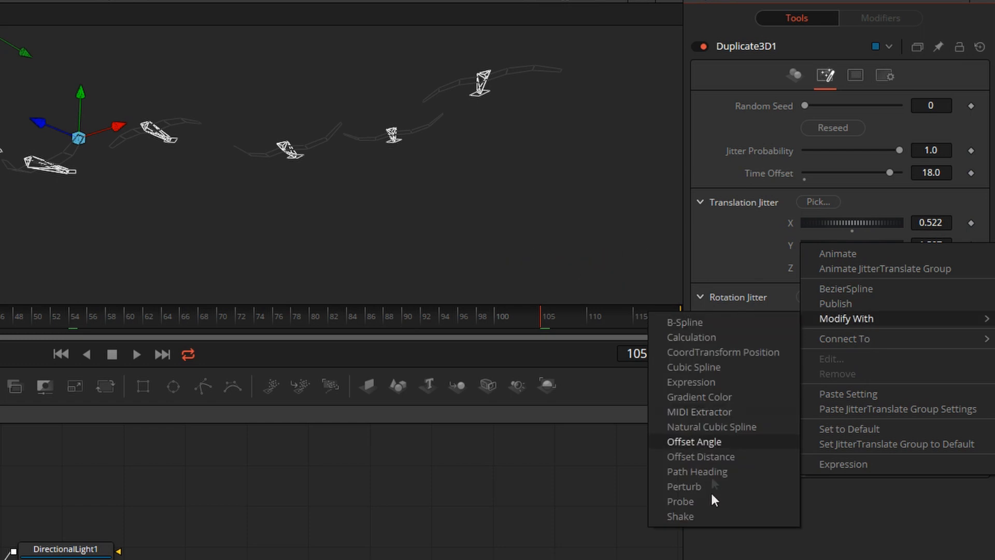
click(705, 516)
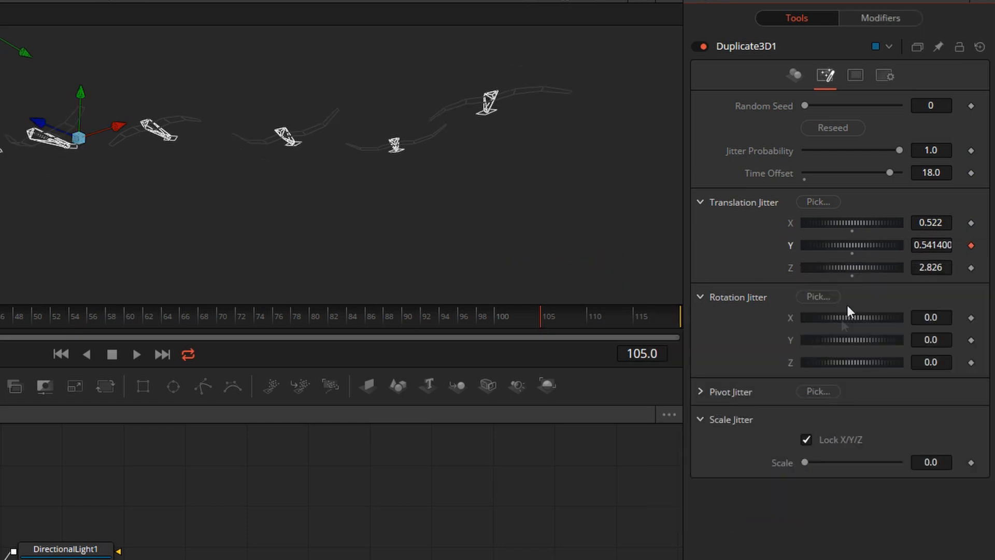
right_click(836, 264)
mouse_move(847, 342)
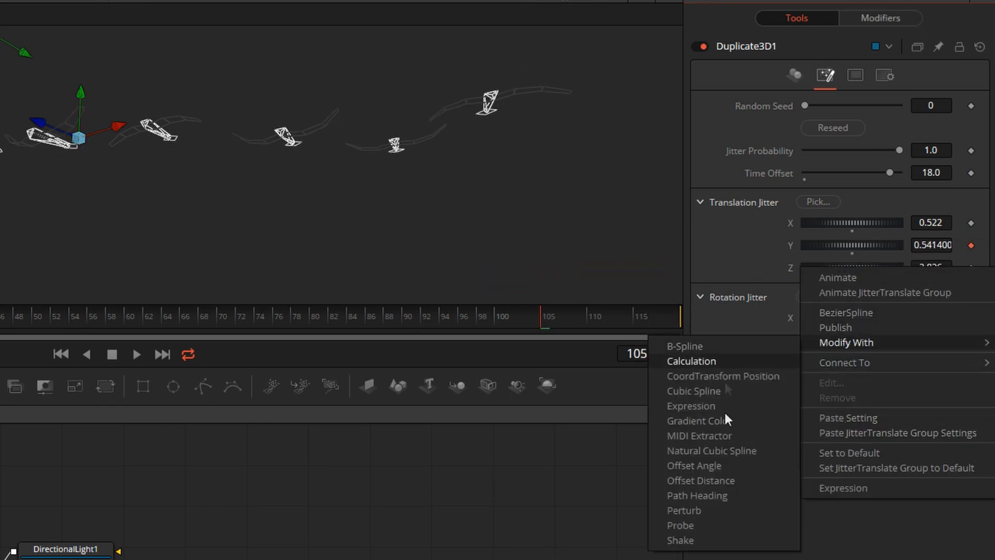
click(692, 539)
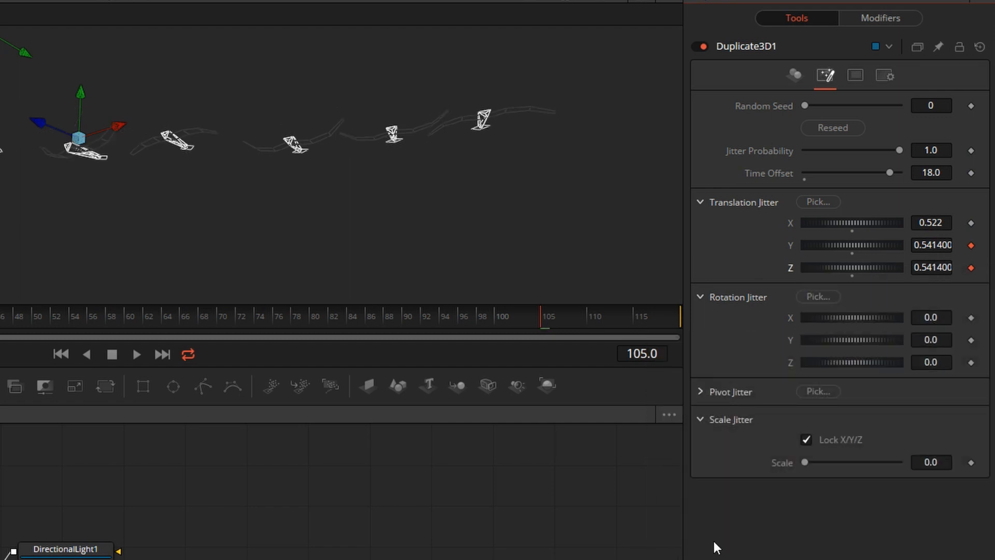
- Set the Y Offset shake's minimum to 1.2 and its maximum to 4
click(883, 18)
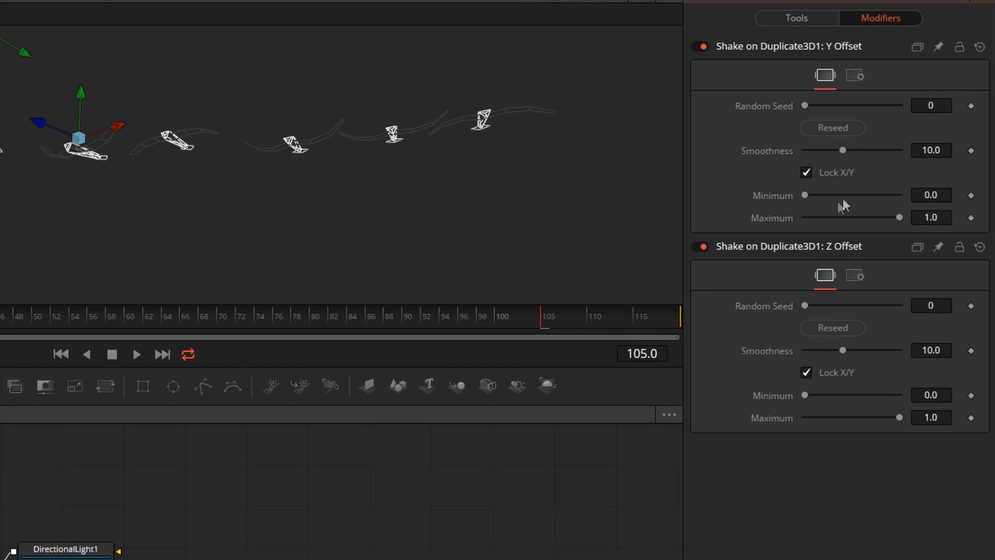
double_click(940, 197)
text(1.2)
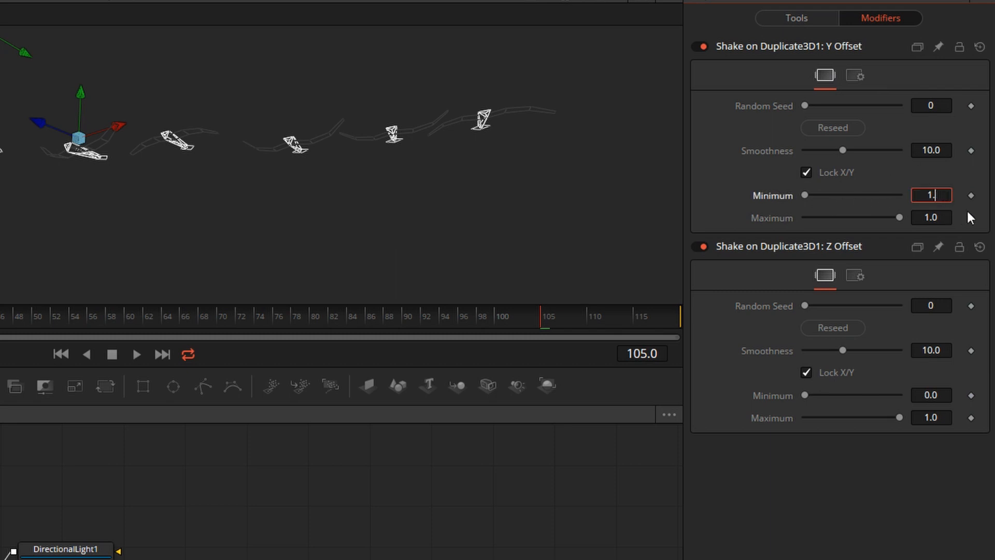
key(Tab)
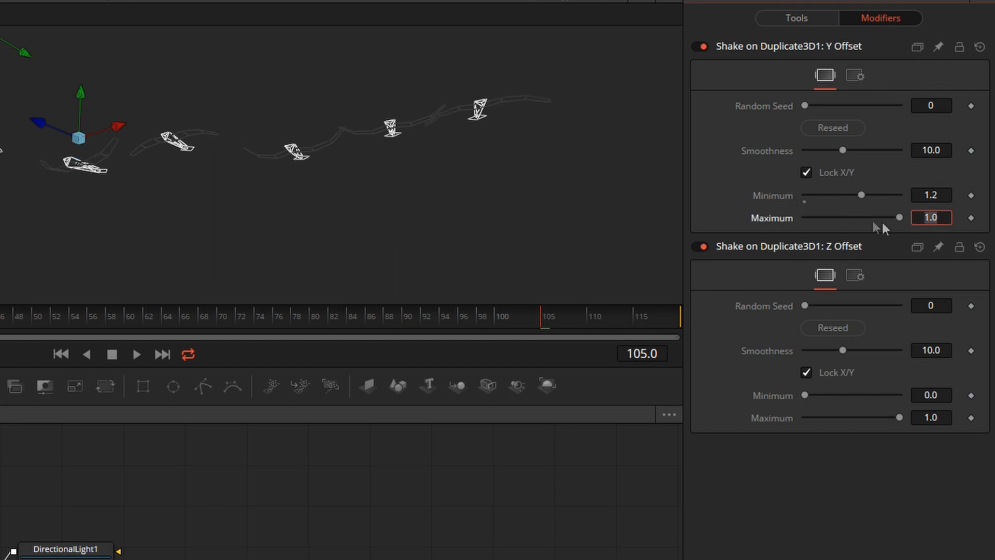
text(4)
key(Tab)
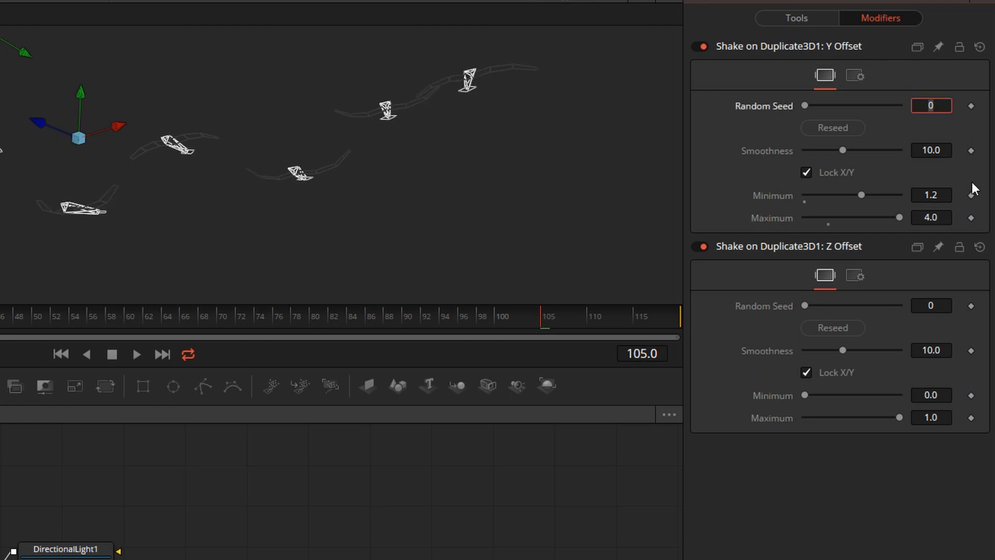
- Set the Z Offset shake's minimum to 0.213 and its maximum to 2
drag(807, 395, 825, 395)
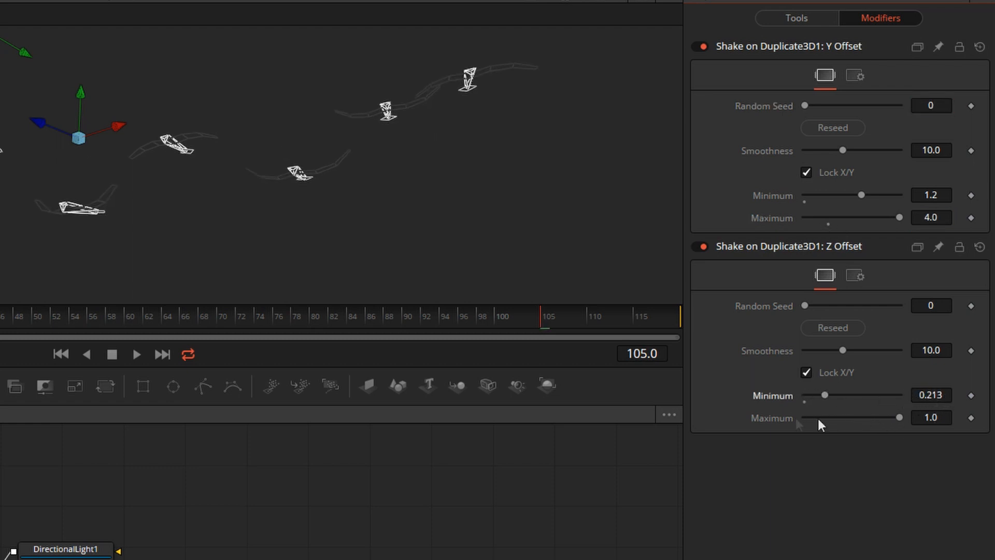
click(932, 417)
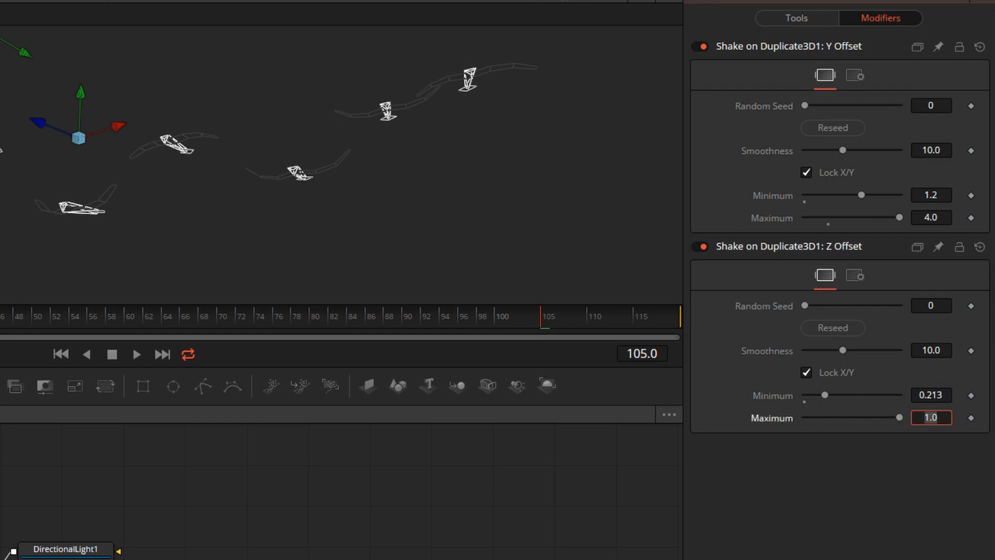
text(2)
key(Tab)
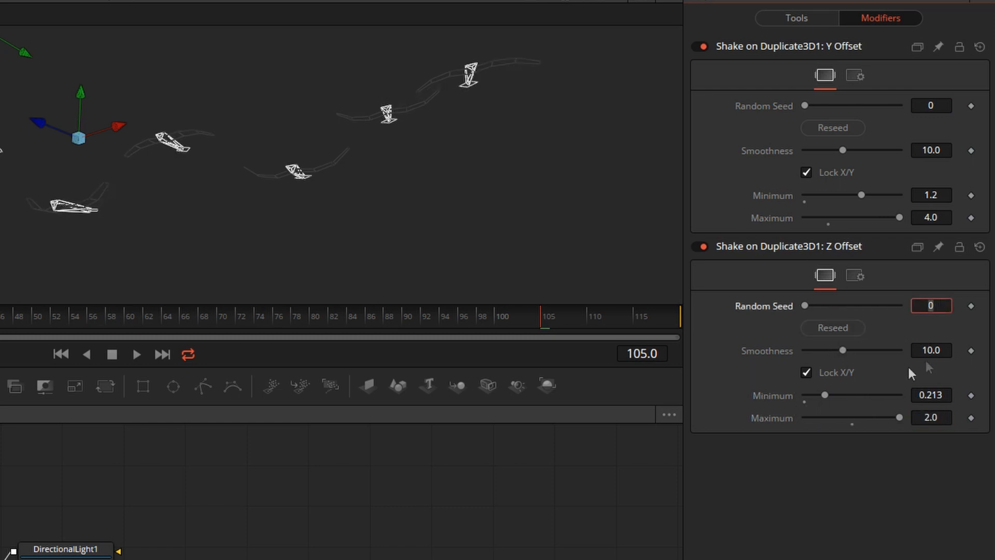
- Set the smoothness of both the Z and Y Offset shakes to 20 and play the result
key(Tab)
text(10)
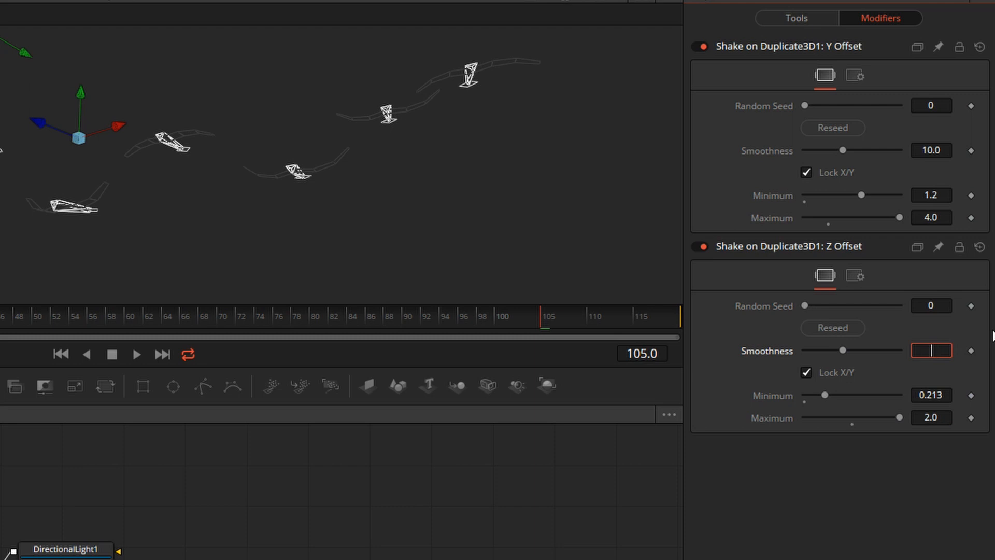
text(20)
key(Tab)
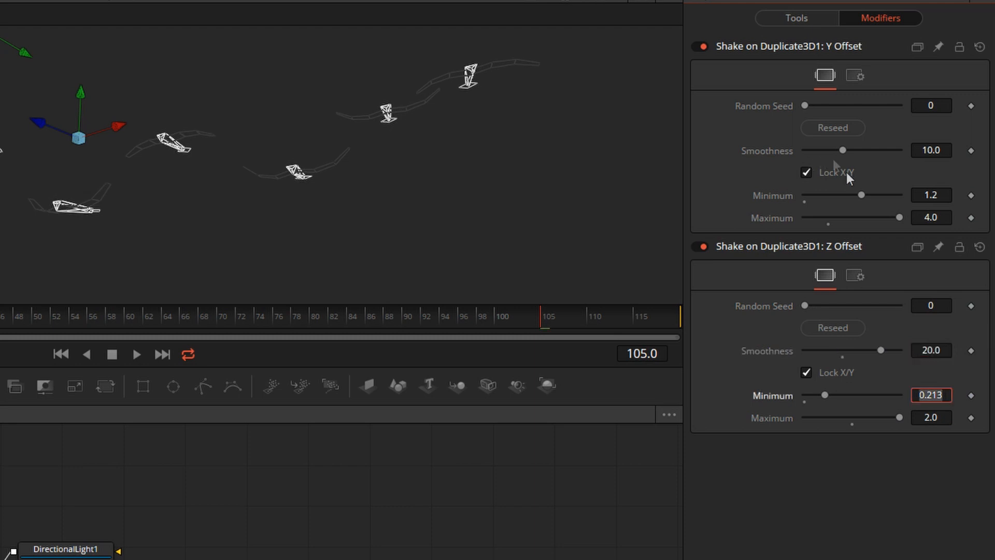
click(948, 150)
text(20)
key(Tab)
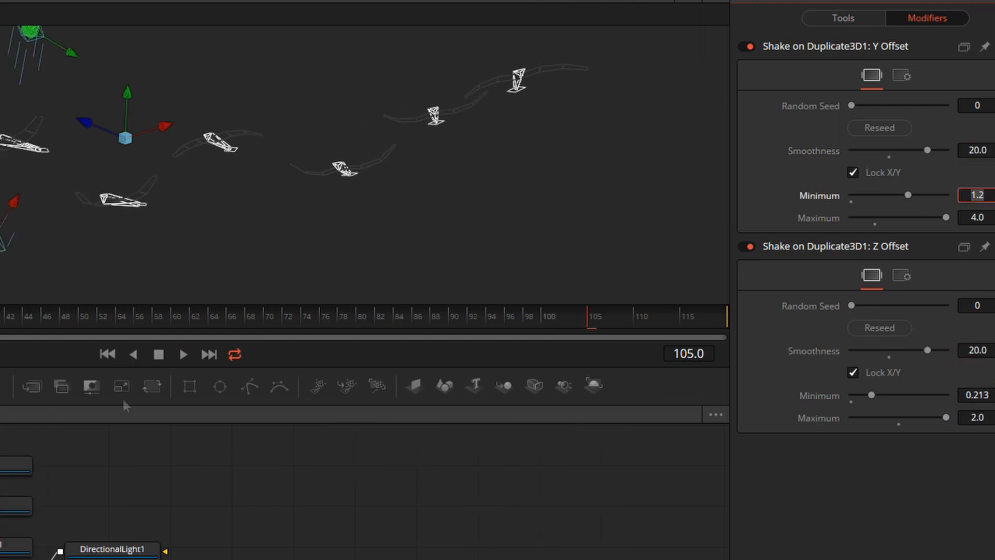
click(183, 354)
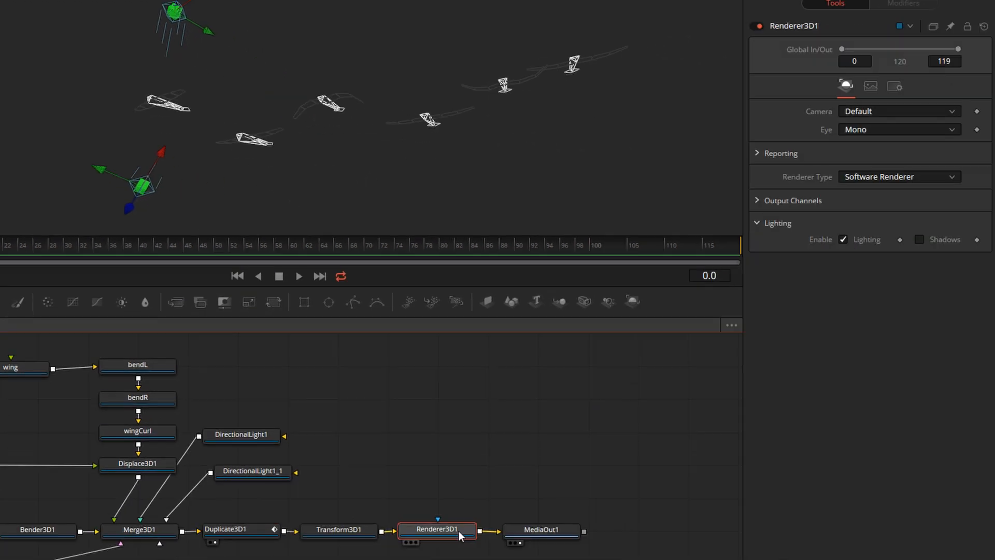
- Show Renderer3D1 in the viewer and move the flock with Transform3D1 to Y 1.971 and Z -9.71
key(1)
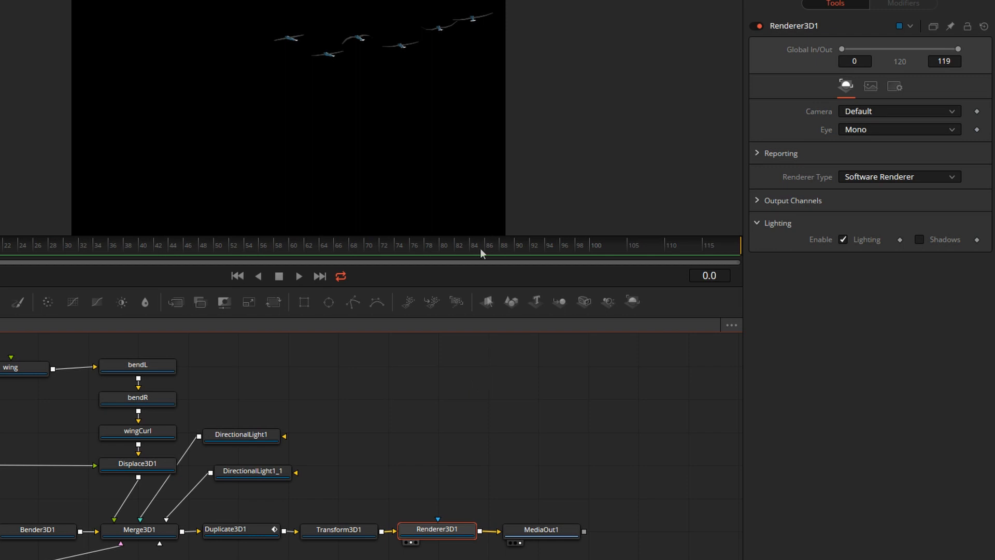
click(331, 529)
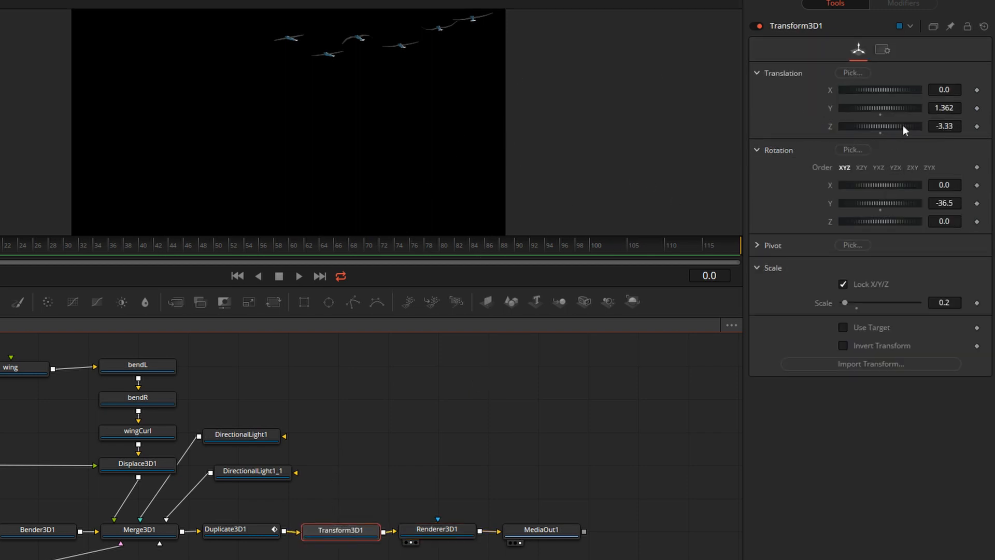
mouse_move(904, 125)
mouse_down()
mouse_move(875, 128)
mouse_move(905, 108)
mouse_up()
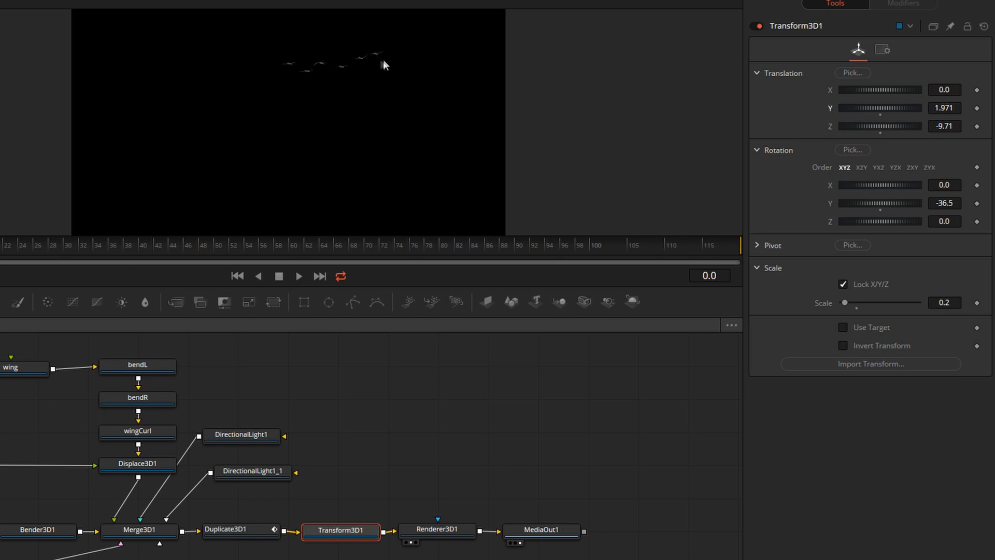
- Animate Transform3D1's X translation from a keyframe at frame 0 to a shifted position at frame 119
click(977, 90)
key(End)
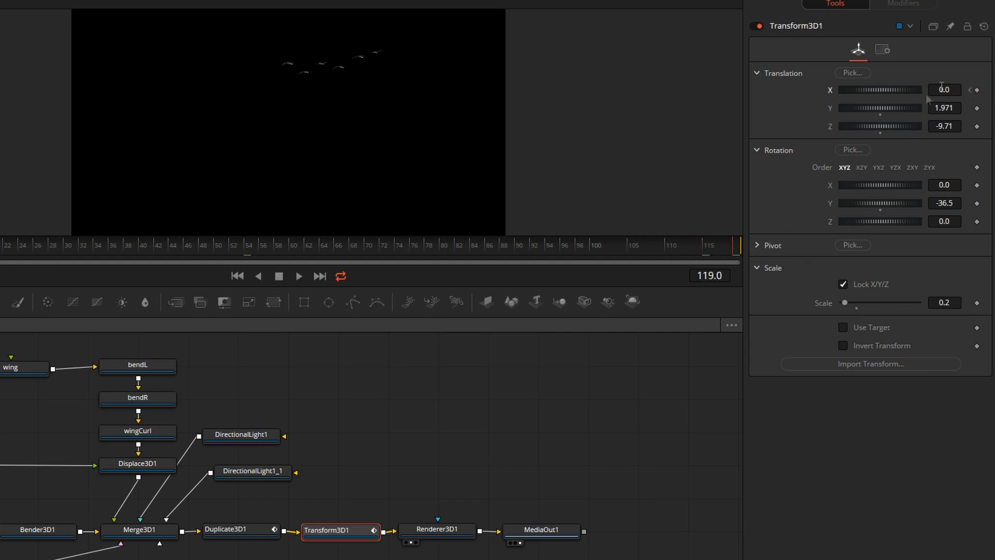
mouse_move(897, 88)
mouse_down()
mouse_move(867, 92)
mouse_move(895, 92)
mouse_up()
mouse_move(1, 250)
mouse_down()
mouse_move(739, 244)
mouse_move(0, 254)
mouse_up()
- Move the MediaOut1 node farther away from Renderer3D1 to make room between them
drag(541, 529, 610, 525)
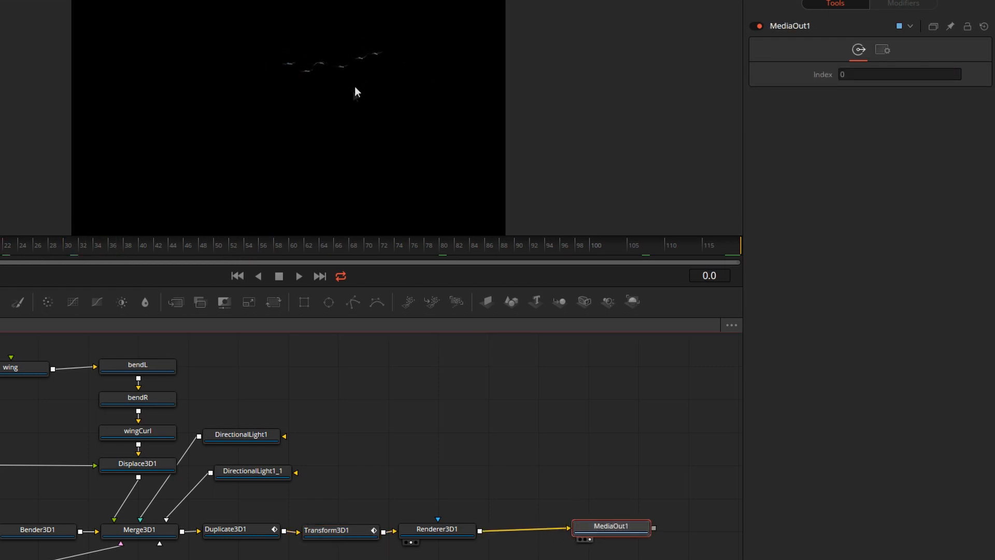
drag(354, 86, 533, 71)
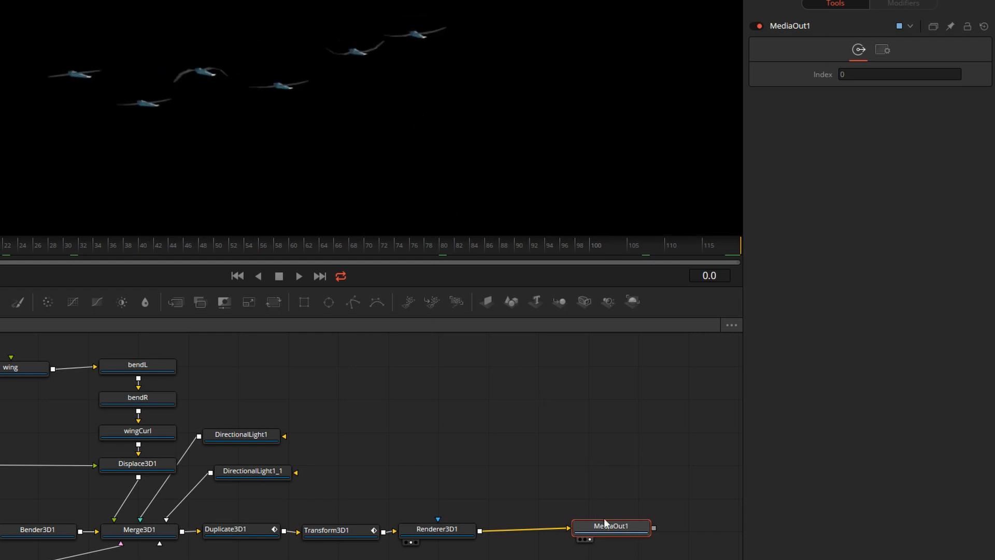
- Insert a Blur node between Renderer3D1 and MediaOut1, making extra room before MediaOut1
drag(604, 517, 635, 521)
click(458, 529)
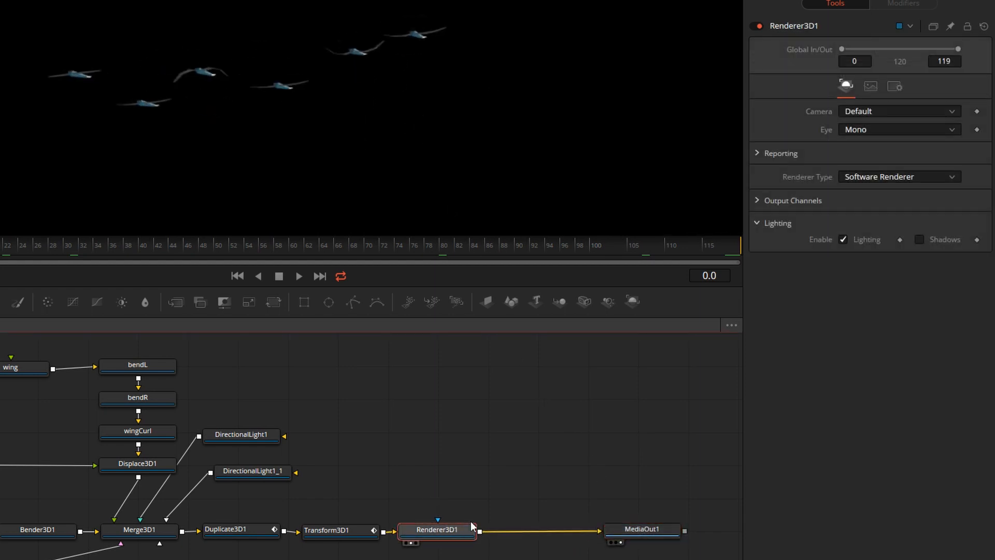
click(146, 302)
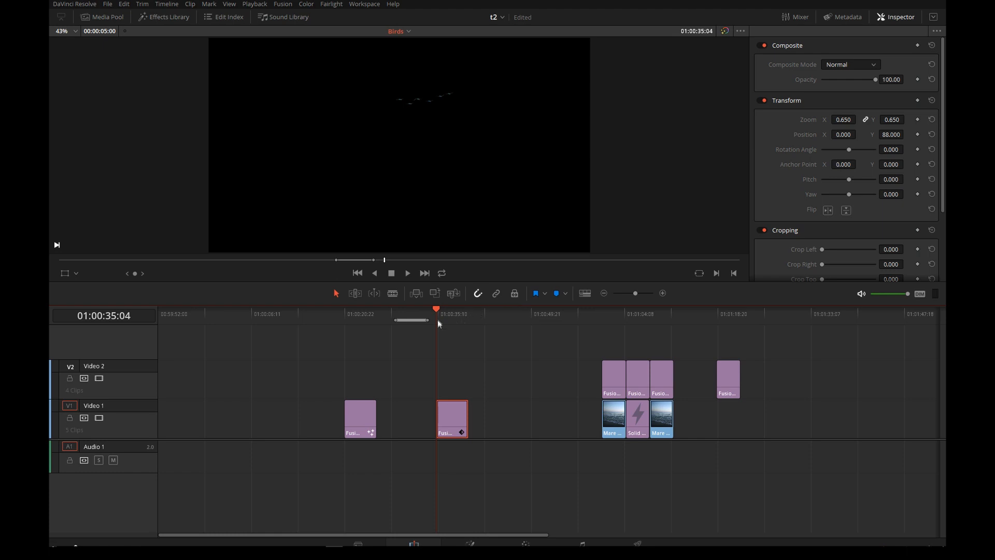
- Place the bird clip on Video 2 with a copy of the Mare sea clip beneath it on Video 1, extended to the same length
drag(451, 421, 452, 384)
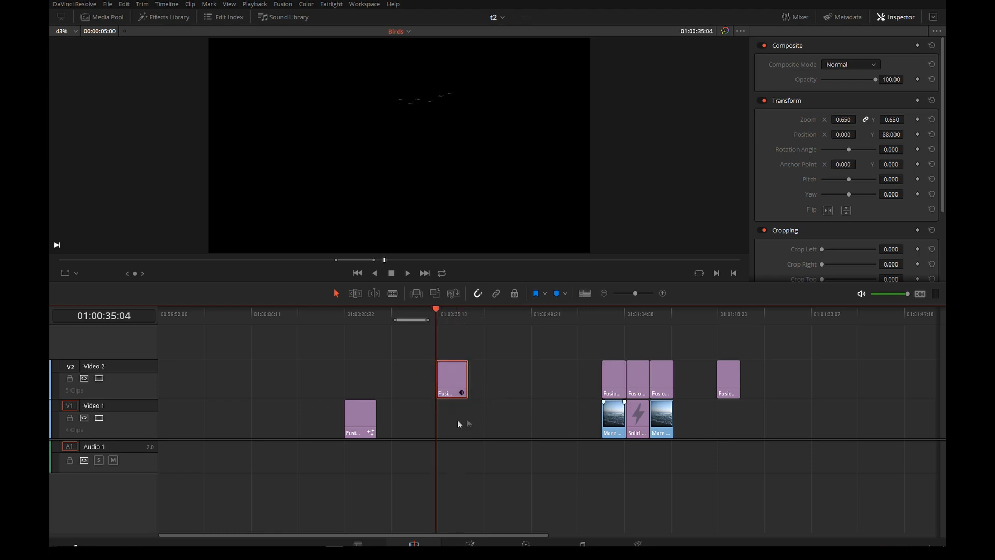
key(ctrl+v)
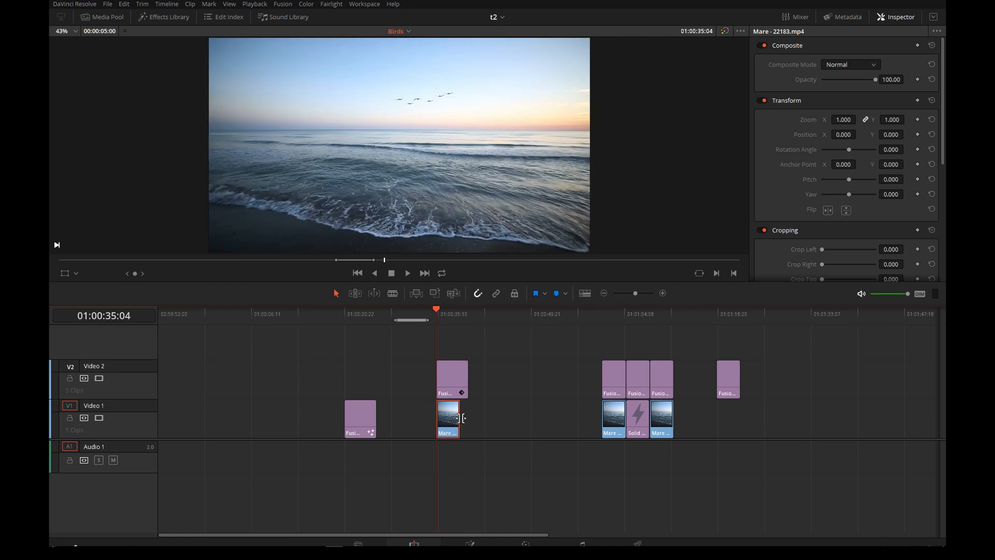
mouse_move(461, 417)
mouse_down()
mouse_move(484, 416)
mouse_move(470, 415)
mouse_up()
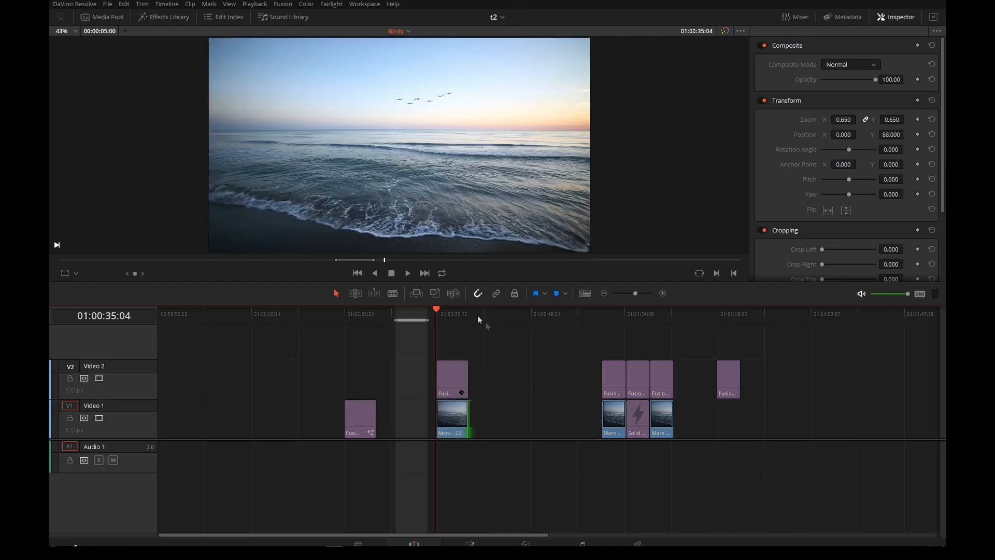
- Raise the flock slightly in the sky by increasing Transform3D1's Y translation in the bird clip's Fusion composition
drag(452, 315, 439, 317)
drag(496, 352, 457, 385)
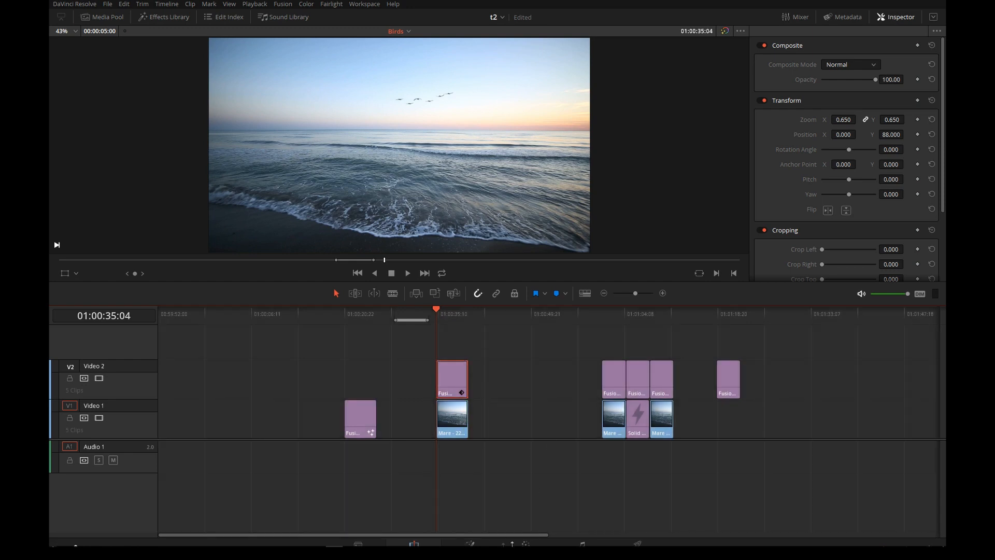
click(471, 543)
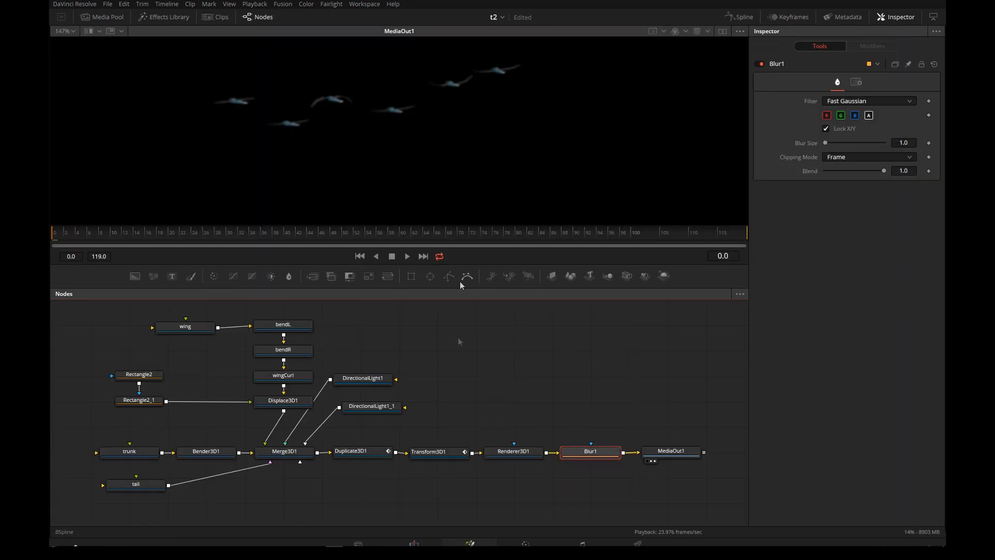
click(439, 452)
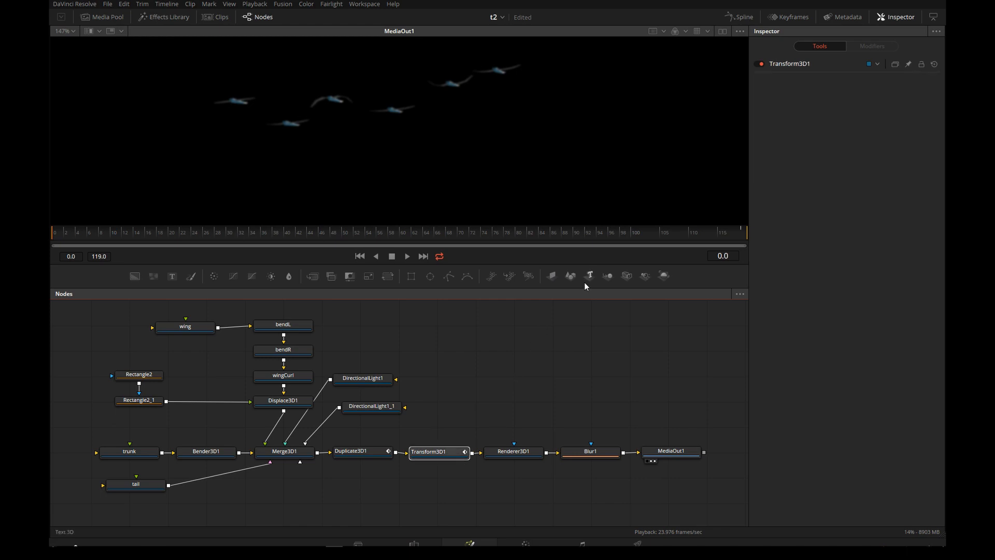
scroll(505, 163, down, 5)
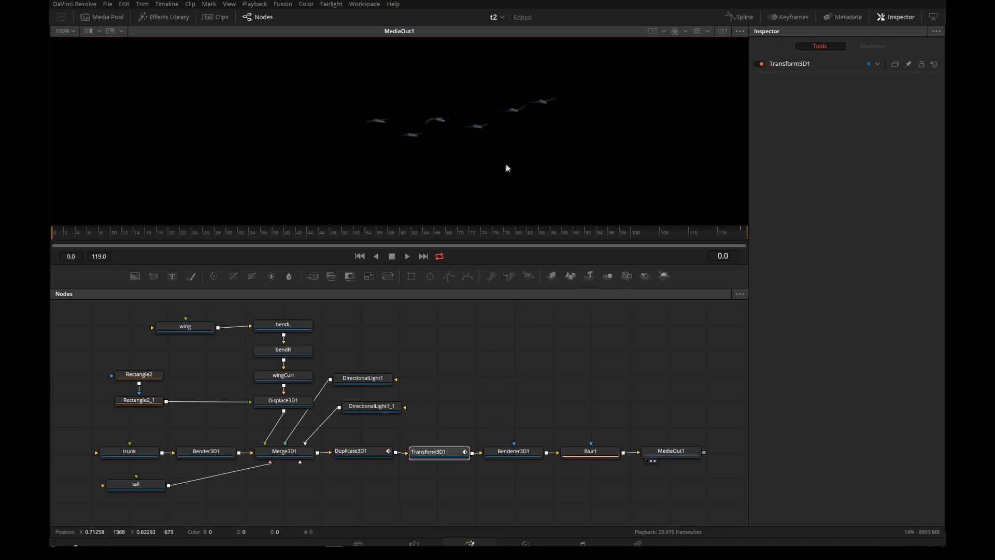
drag(858, 129, 867, 124)
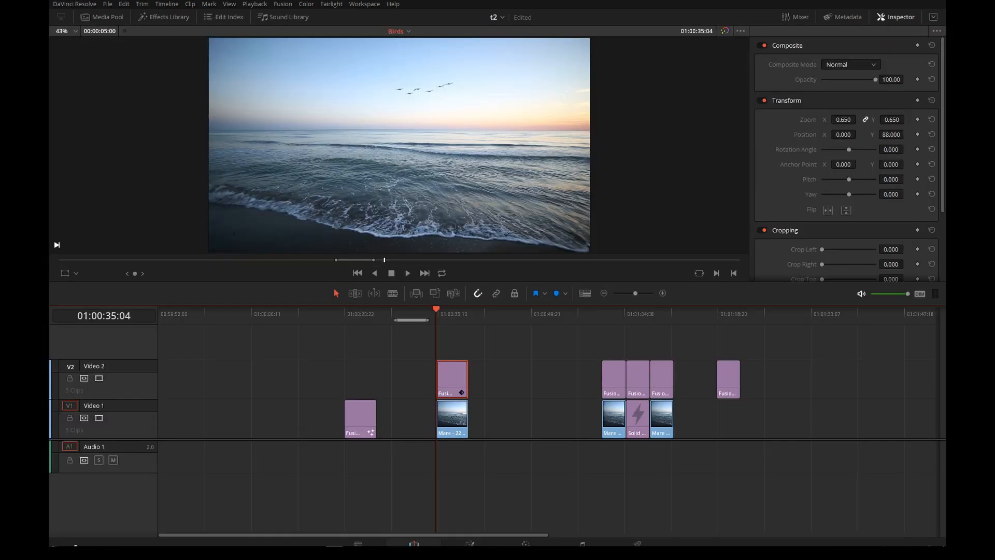
- Color-grade the bird clip with Gain R 1.58, G 0.88, B 0.45, Gamma 0.09, and Lift R -0.03, G 0.02, B 0.20
click(549, 540)
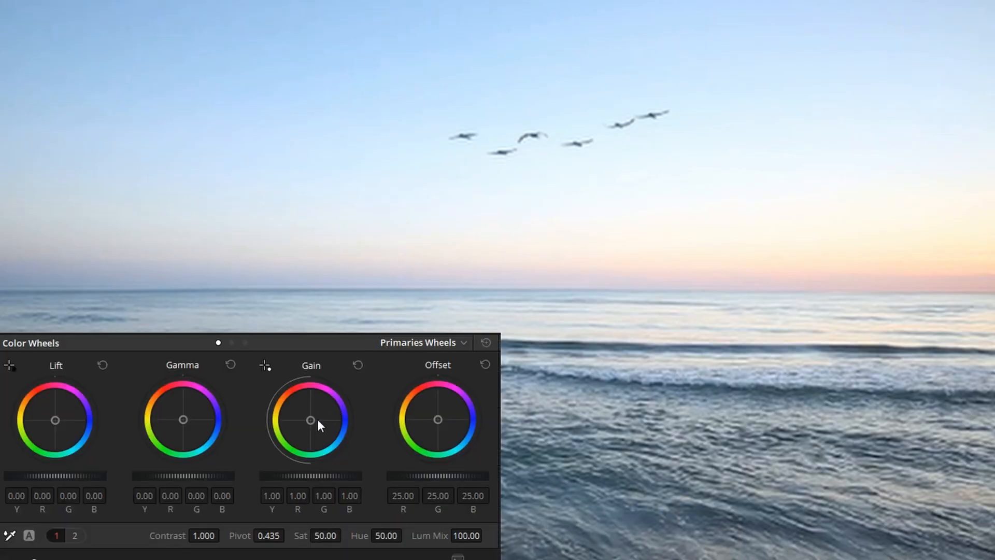
drag(318, 420, 308, 409)
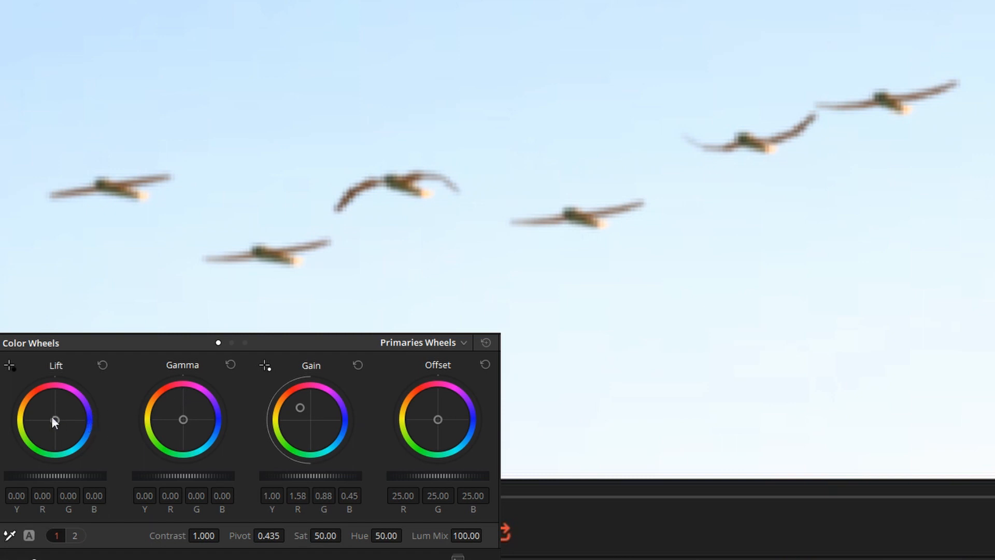
drag(55, 419, 65, 423)
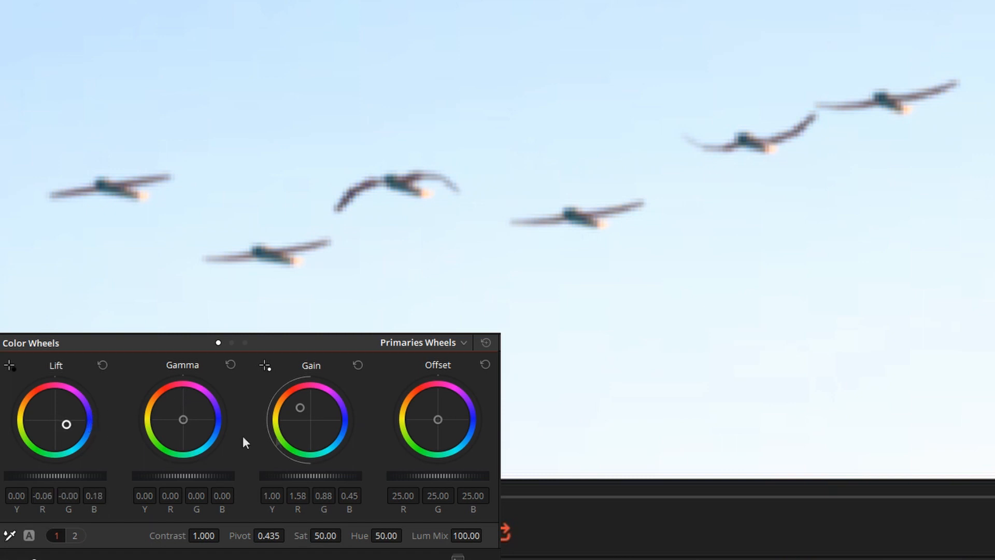
drag(171, 475, 205, 475)
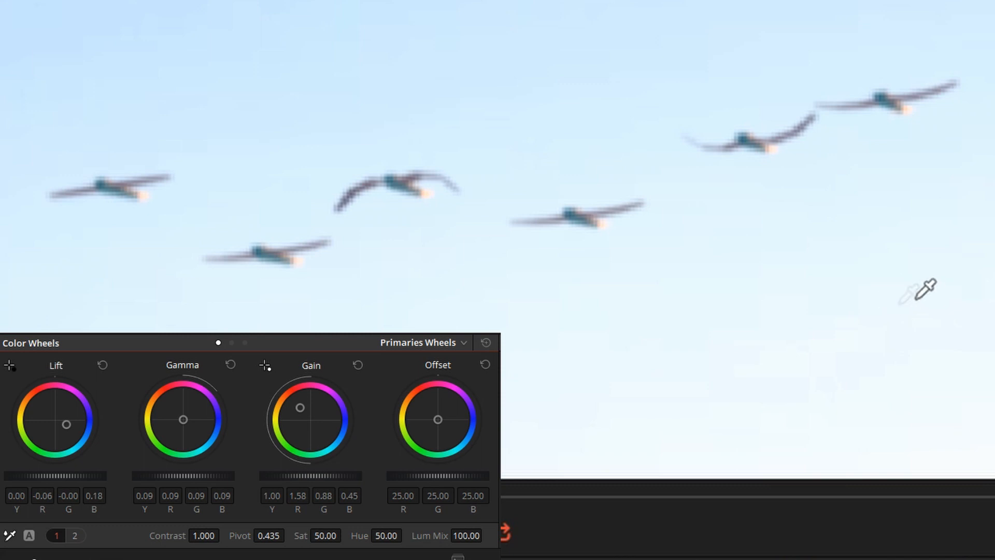
drag(52, 475, 62, 475)
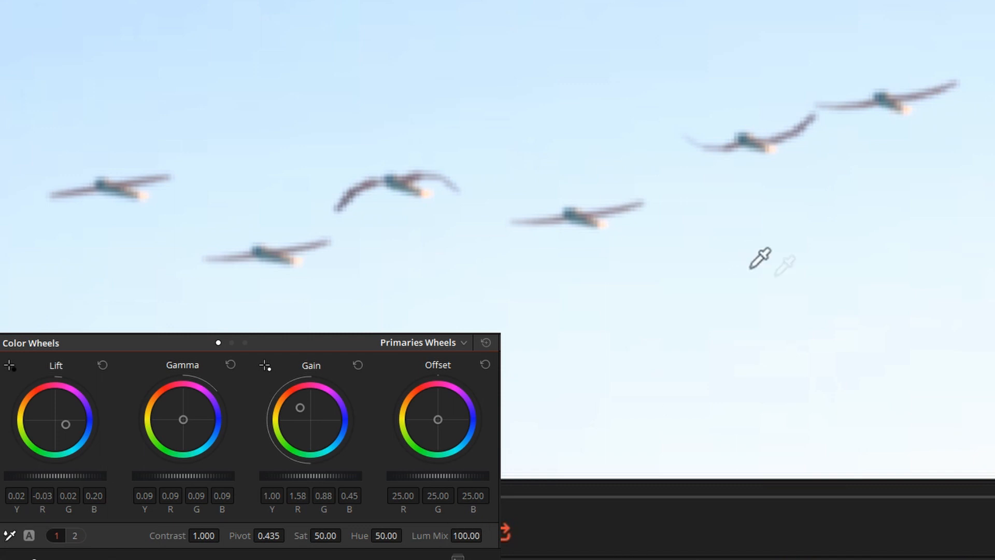
- Play the graded birds over the sea and check the shot in full screen
key(space)
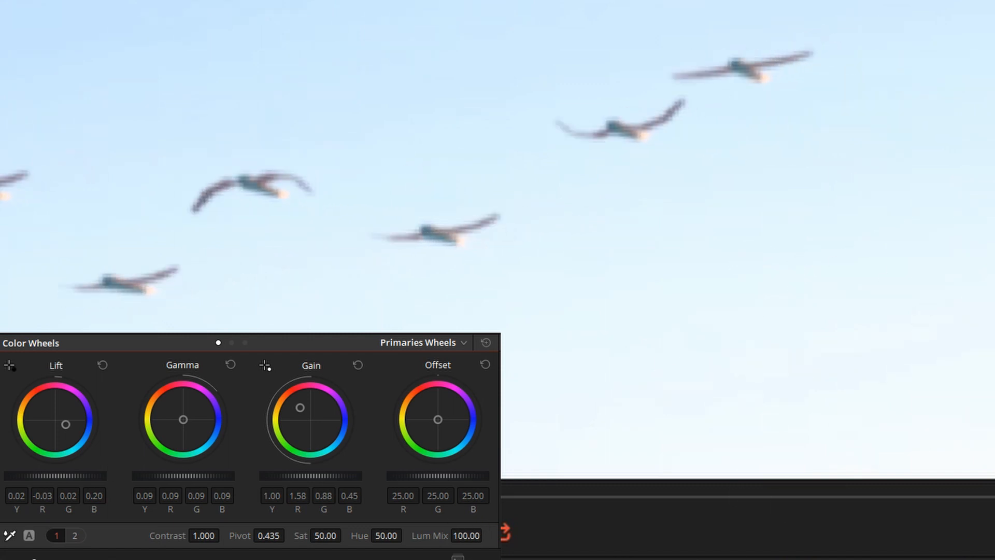
key(ctrl+f)
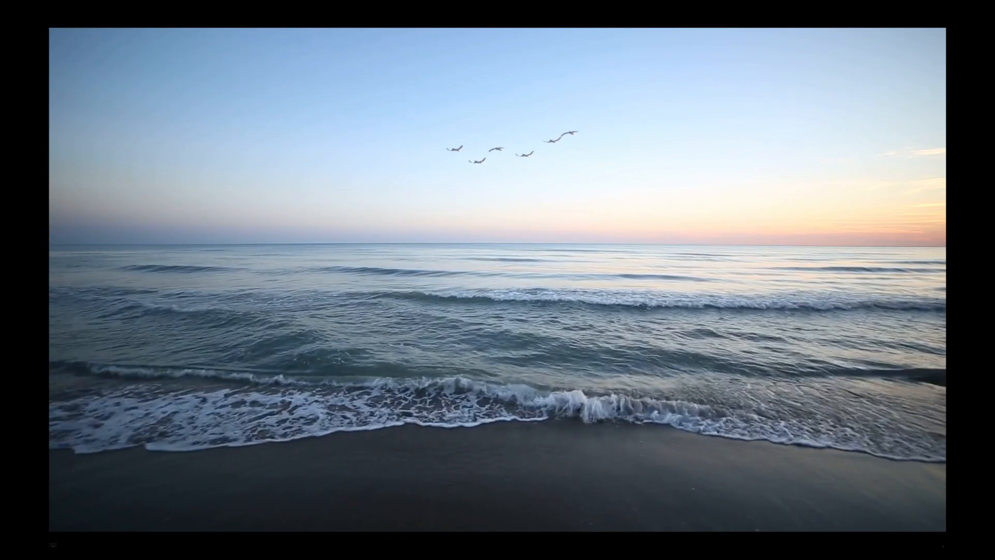
key(ctrl+f)
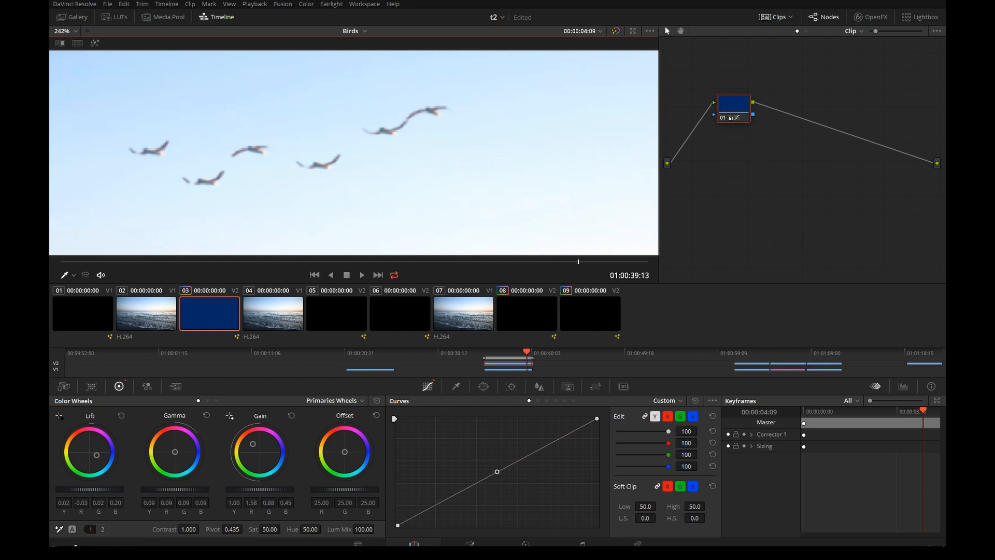
- Set Blur1's blur size to 1.6 in the bird clip's Fusion composition
click(483, 543)
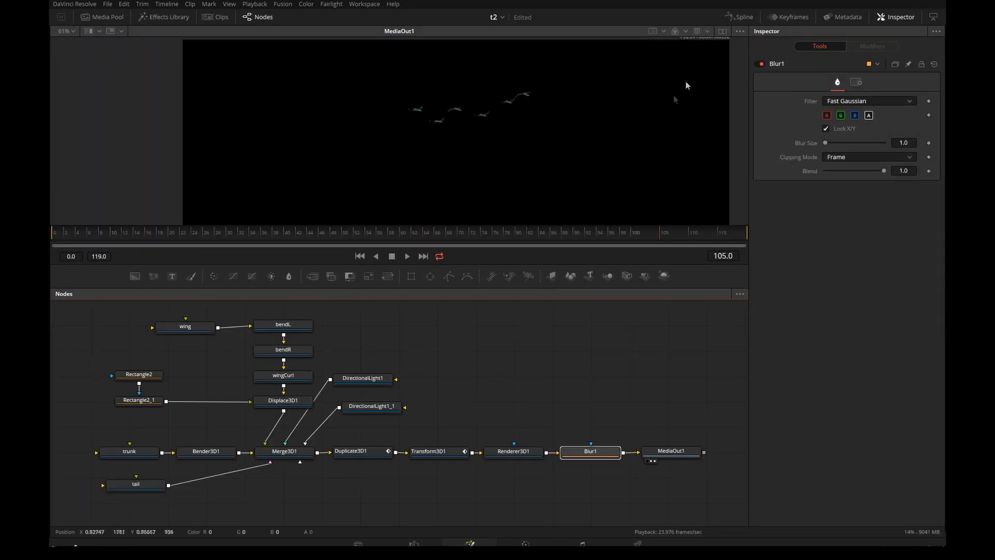
click(911, 142)
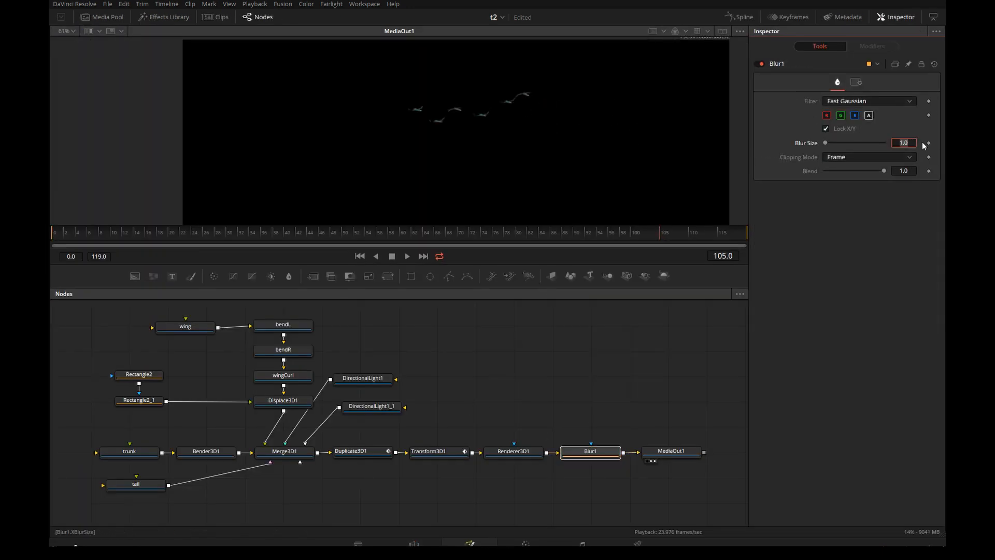
text(1.6)
key(Tab)
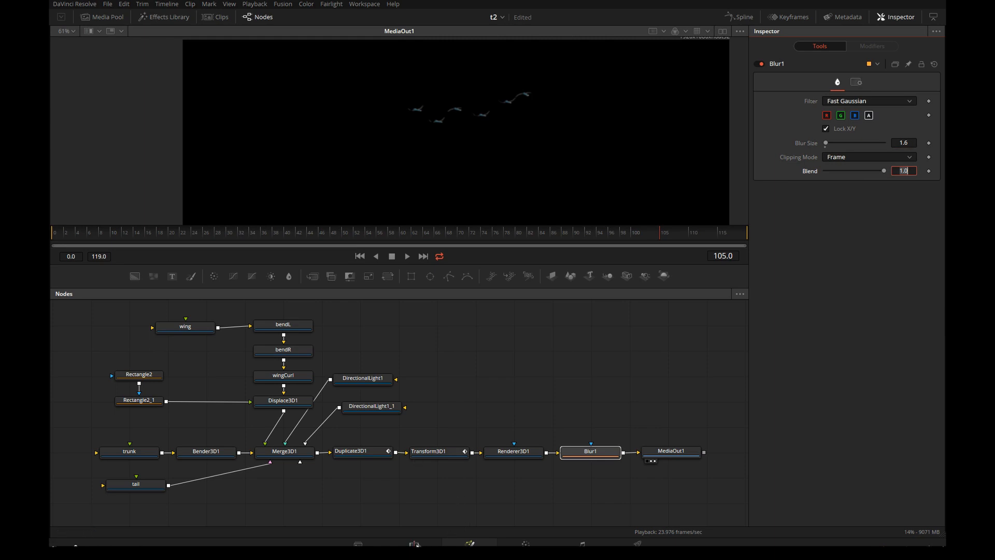
- Play the finished bird composite full screen from the edit timeline
click(444, 543)
key(ctrl+f)
key(space)
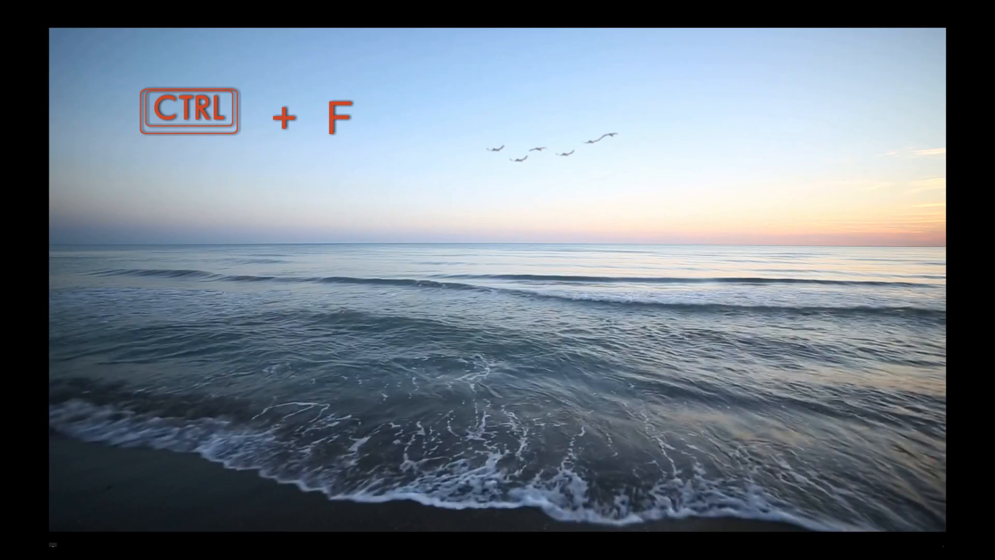